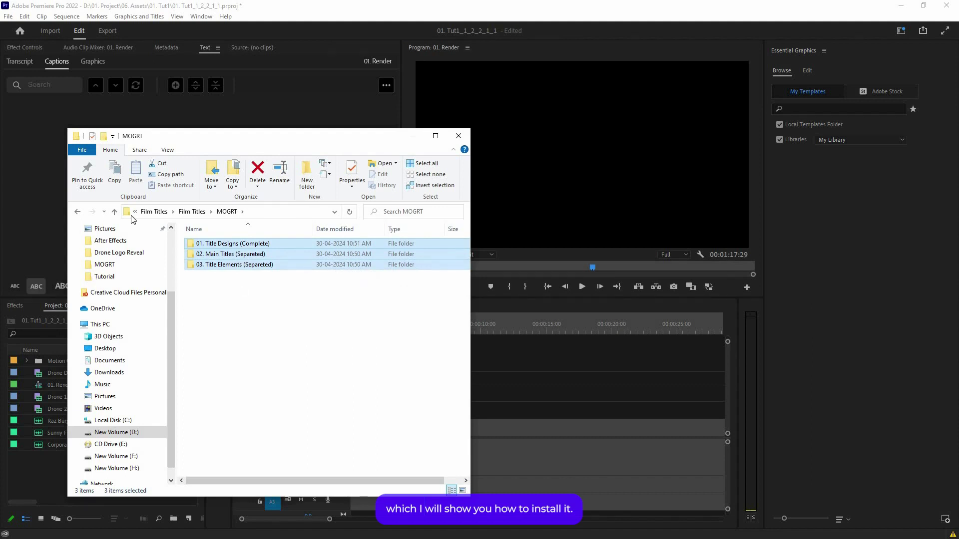
Open Fonts.pdf from the Film Titles Fonts folder, read the list of required fonts, and close the document
{"action": "key", "text": "alt+Up"}
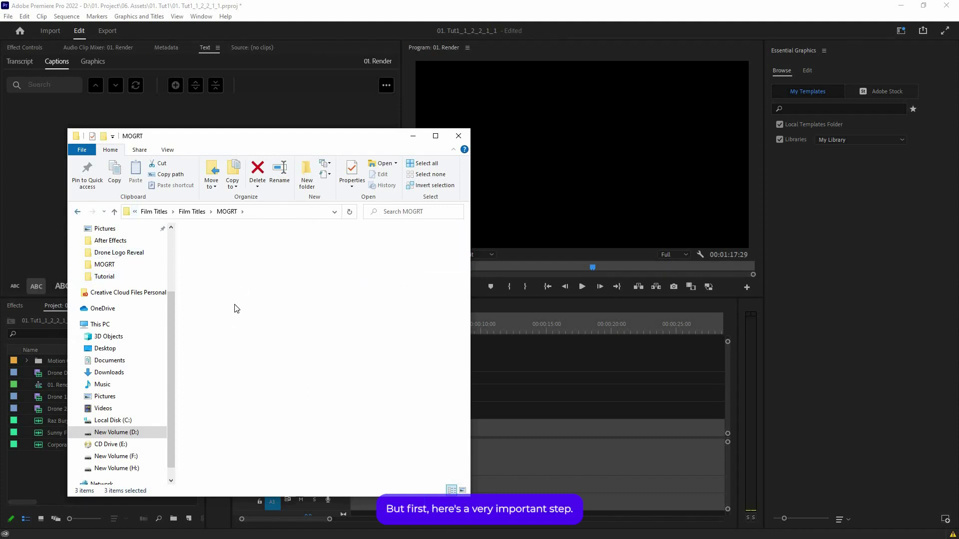
{"action": "left_click", "coordinate": [210, 246]}
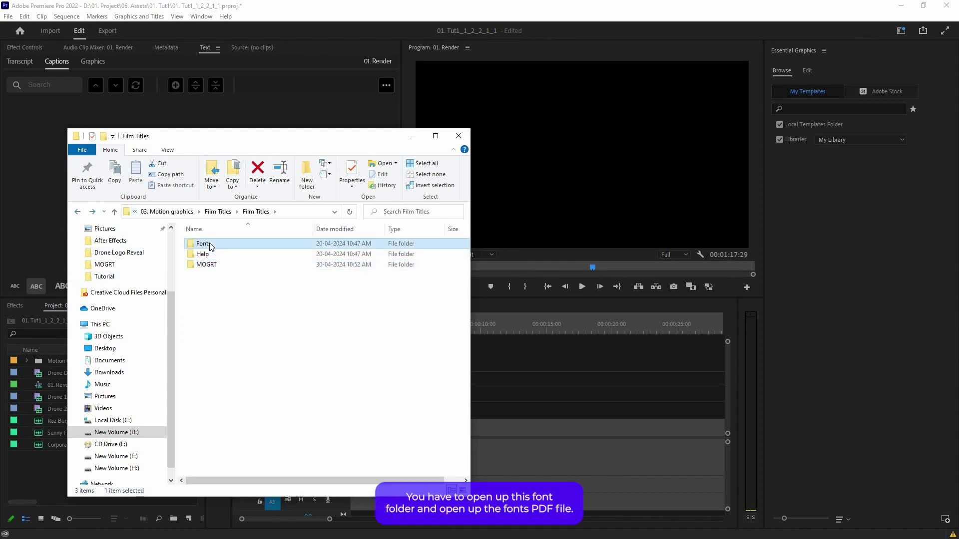
{"action": "double_click", "coordinate": [212, 249]}
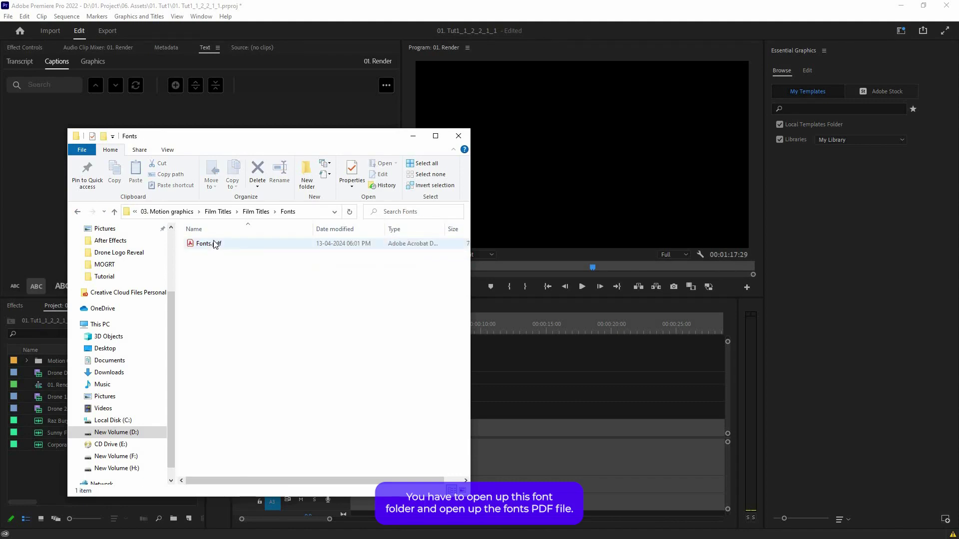
{"action": "double_click", "coordinate": [214, 248]}
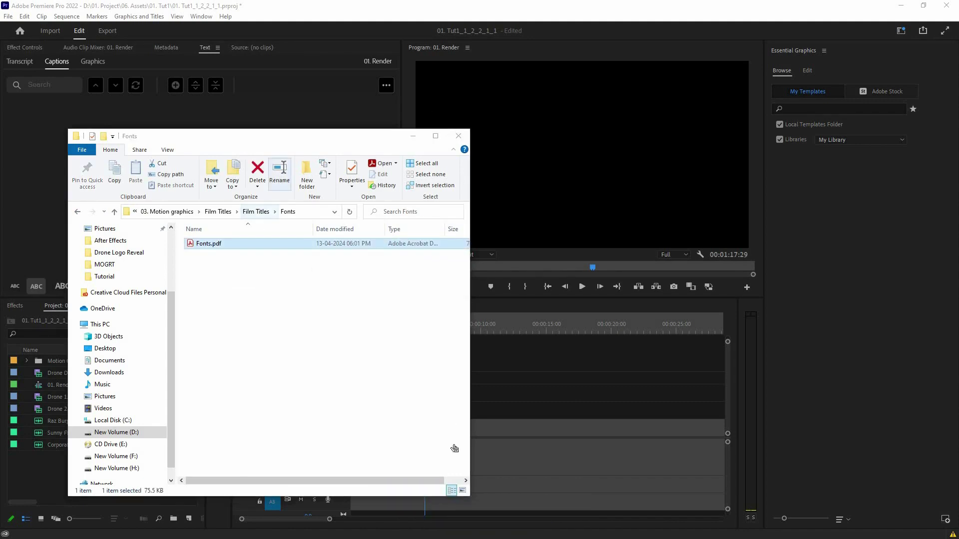
{"action": "scroll", "coordinate": [482, 188], "scroll_direction": "down", "scroll_amount": 2}
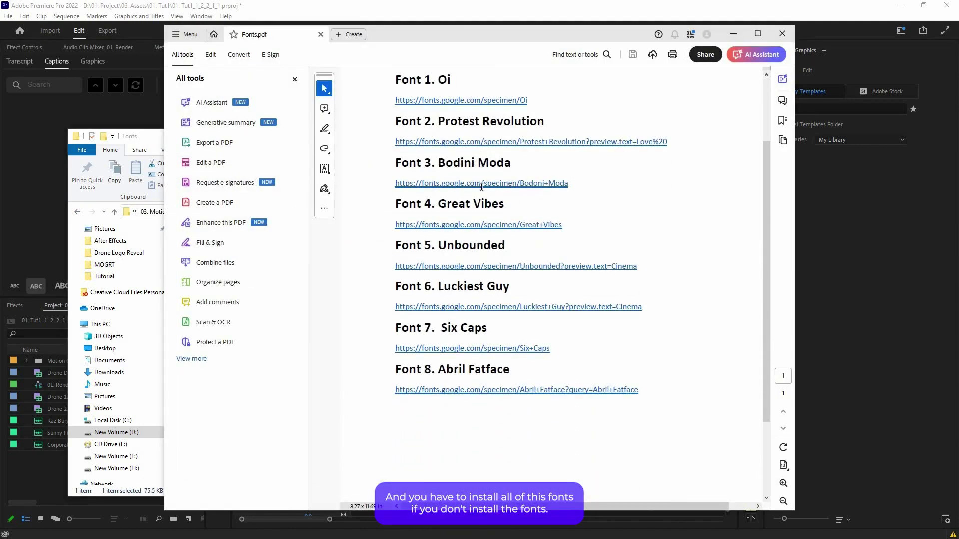
{"action": "scroll", "coordinate": [481, 187], "scroll_direction": "up", "scroll_amount": 2}
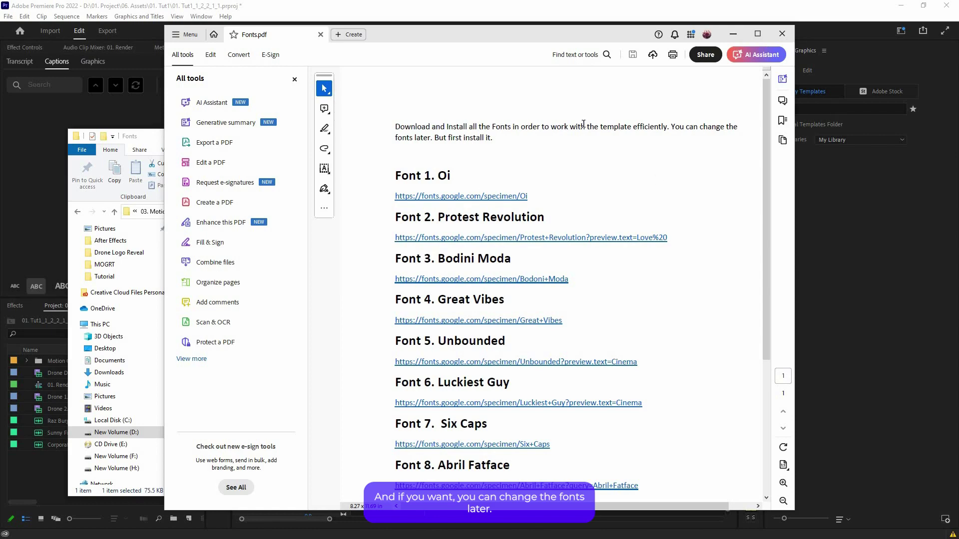
{"action": "left_click", "coordinate": [782, 34]}
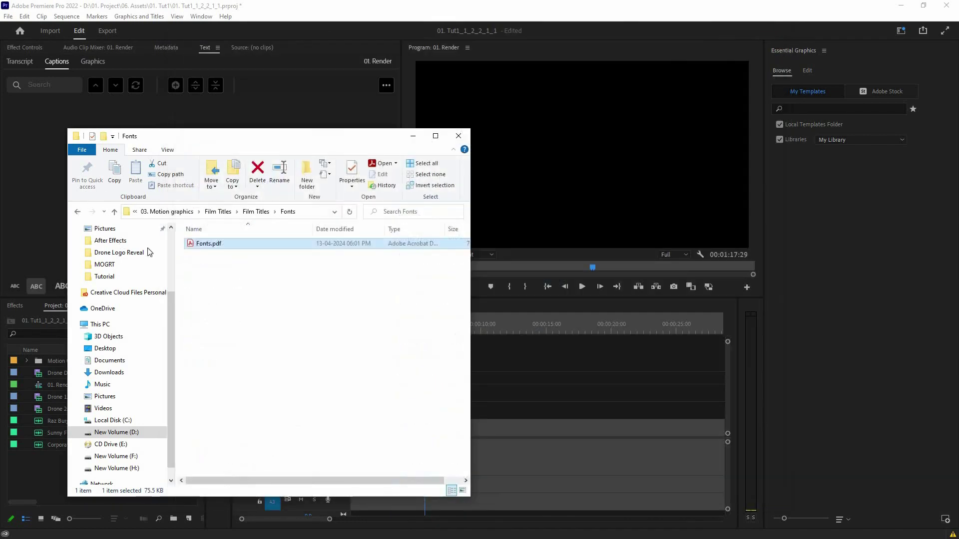
Open the MOGRT folder and look through the templates in 01. Title Designs (Complete)
{"action": "left_click", "coordinate": [199, 265]}
{"action": "left_click", "coordinate": [77, 212]}
{"action": "left_click", "coordinate": [206, 264]}
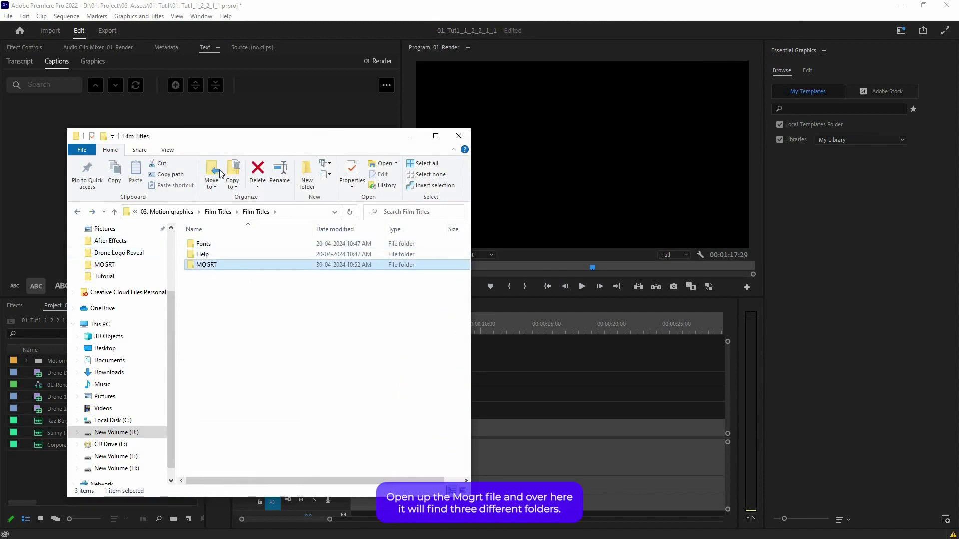
{"action": "key", "text": "Return"}
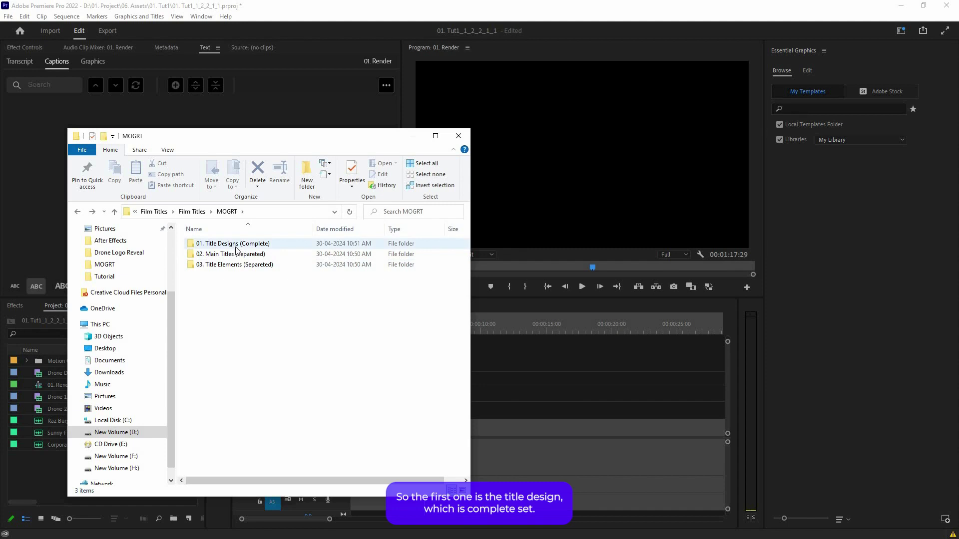
{"action": "left_click", "coordinate": [257, 248]}
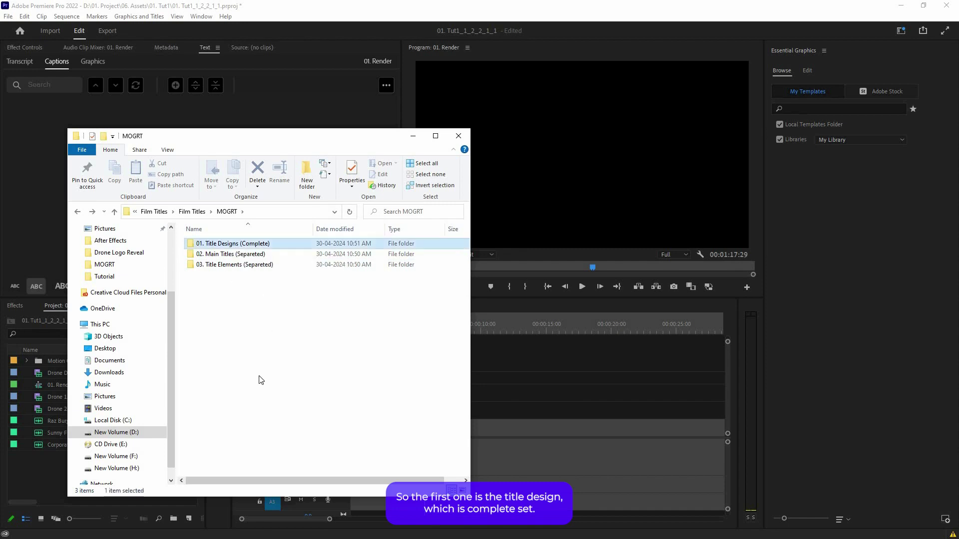
{"action": "key", "text": "Return"}
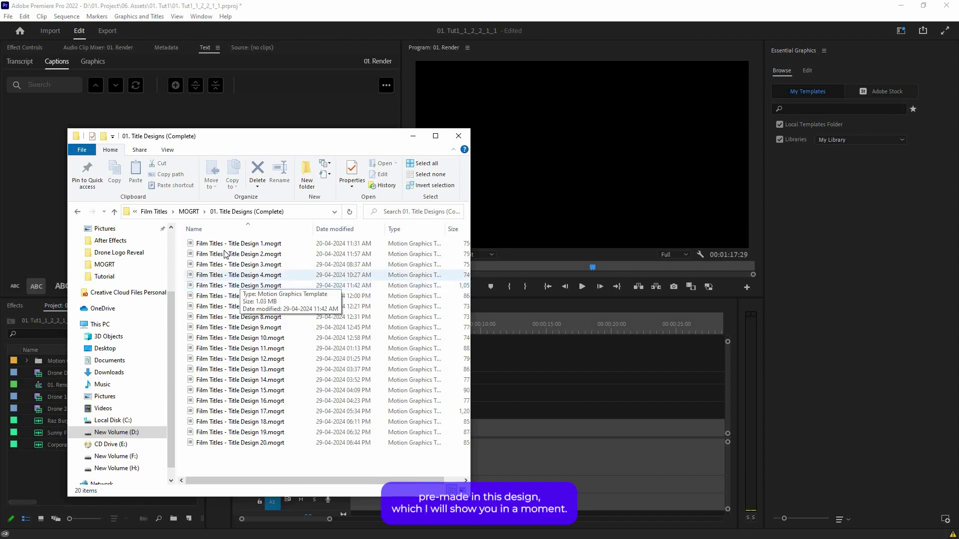
{"action": "key", "text": "alt+Left"}
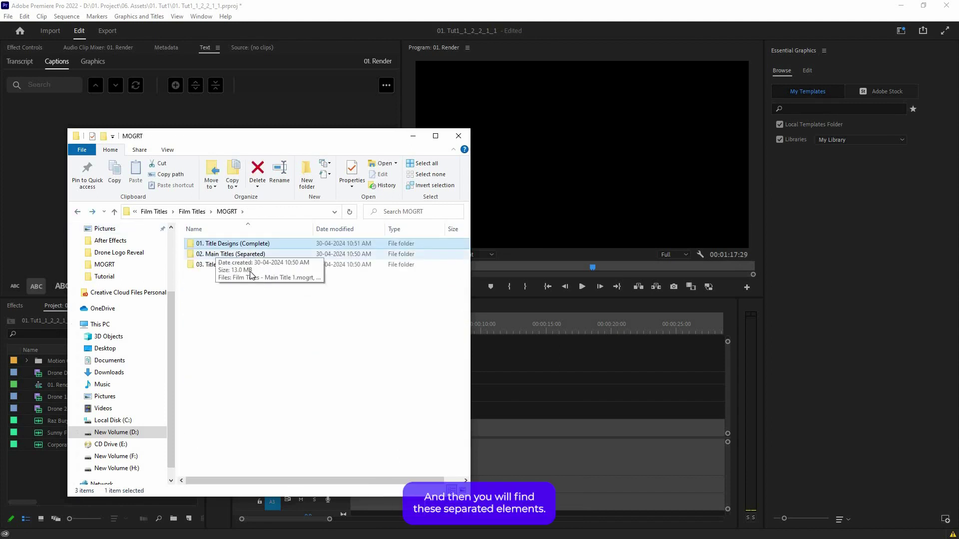
Look over the 02. Main Titles and 03. Title Elements folders of separated templates inside MOGRT
{"action": "left_click", "coordinate": [241, 255]}
{"action": "left_click", "coordinate": [243, 263]}
{"action": "left_click", "coordinate": [321, 280]}
{"action": "left_click_drag", "start_coordinate": [257, 289], "coordinate": [239, 256]}
{"action": "left_click", "coordinate": [265, 394]}
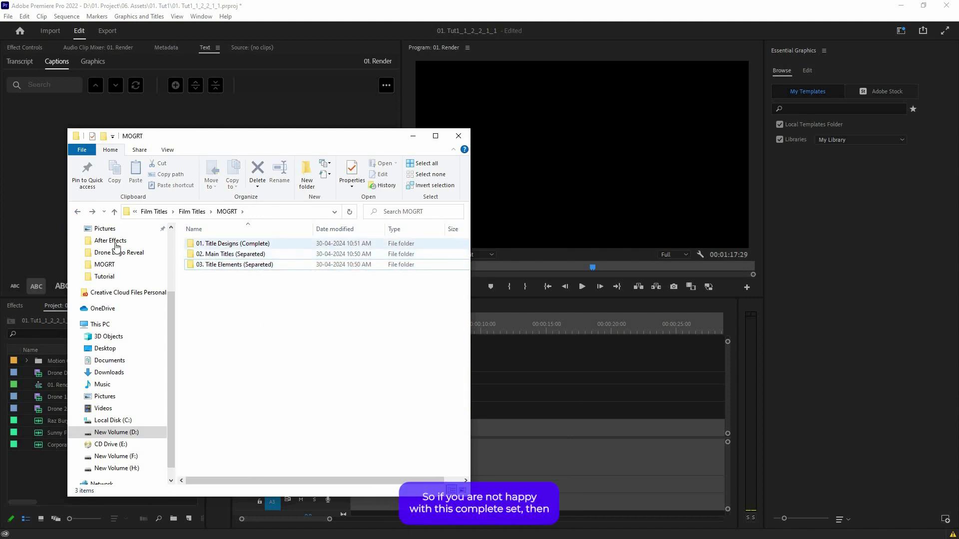
{"action": "left_click", "coordinate": [92, 212]}
{"action": "key", "text": "alt+Left"}
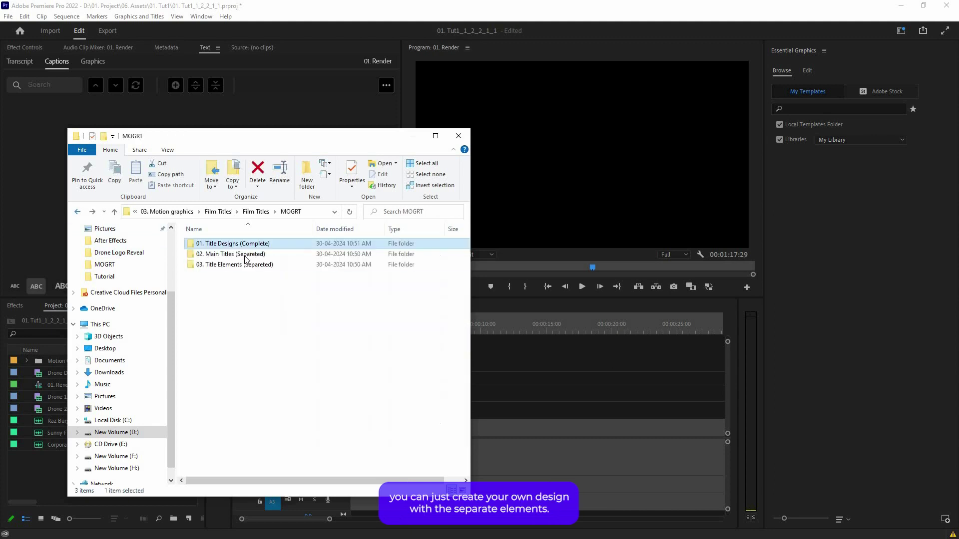
{"action": "left_click", "coordinate": [245, 257]}
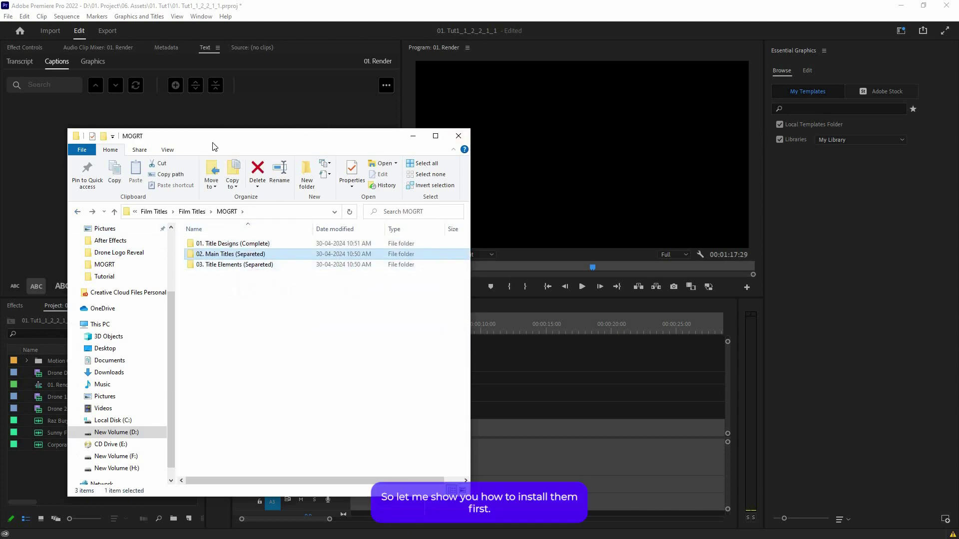
Return to Premiere Pro and check that Essential Graphics is enabled and showing its template browser
{"action": "left_click_drag", "start_coordinate": [217, 142], "coordinate": [1, 158]}
{"action": "left_click", "coordinate": [271, 26]}
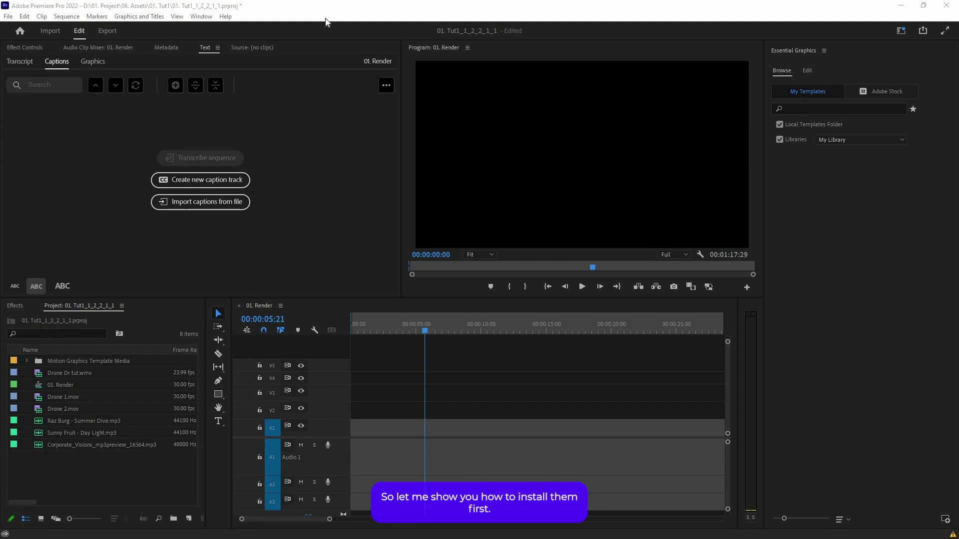
{"action": "left_click", "coordinate": [201, 17]}
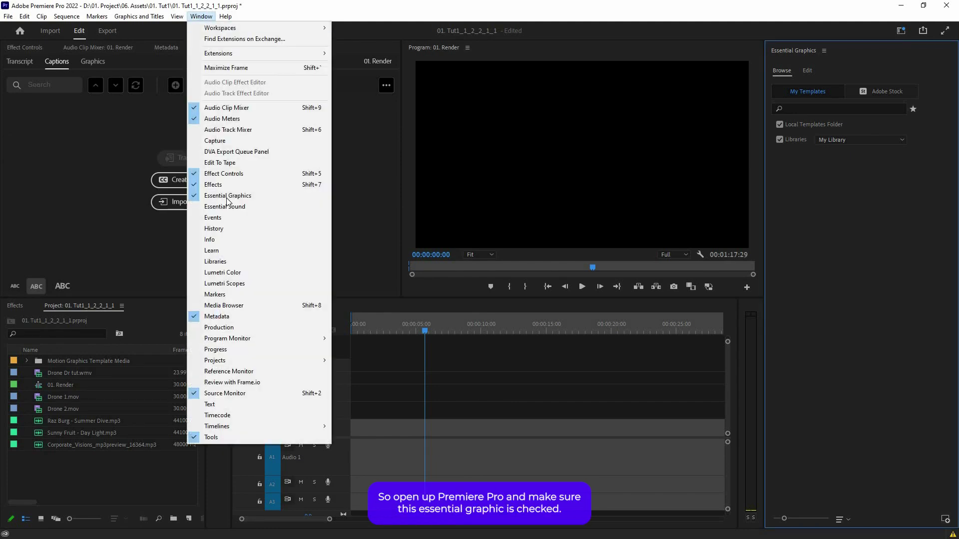
{"action": "left_click", "coordinate": [783, 71]}
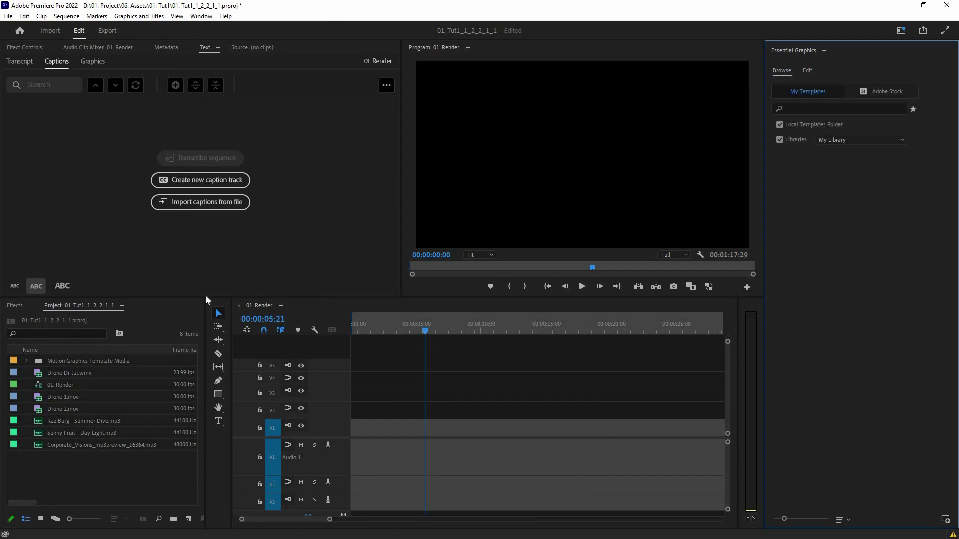
Switch to File Explorer and install all templates from 01. Title Designs (Complete) into the Essential Graphics template browser
{"action": "key", "text": "alt+Tab"}
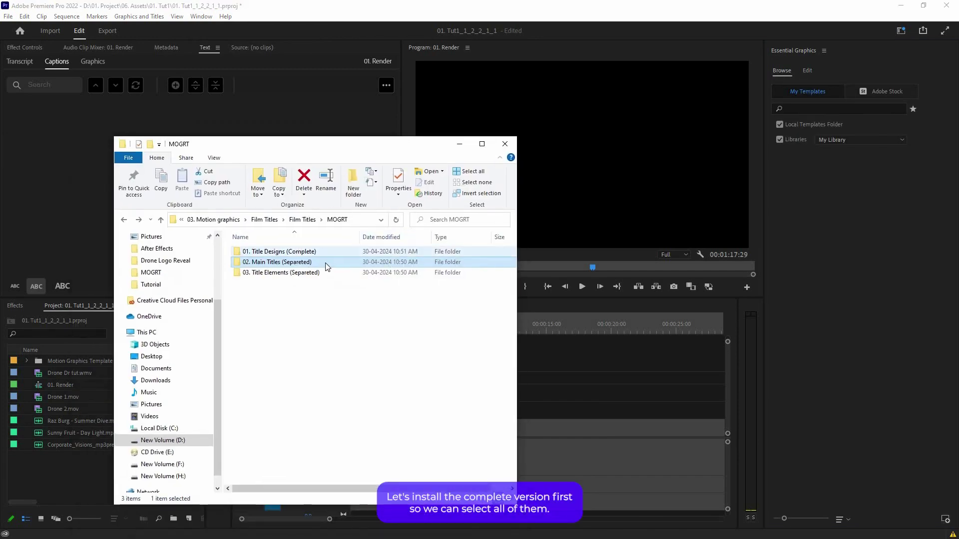
{"action": "double_click", "coordinate": [292, 251]}
{"action": "left_click", "coordinate": [290, 264]}
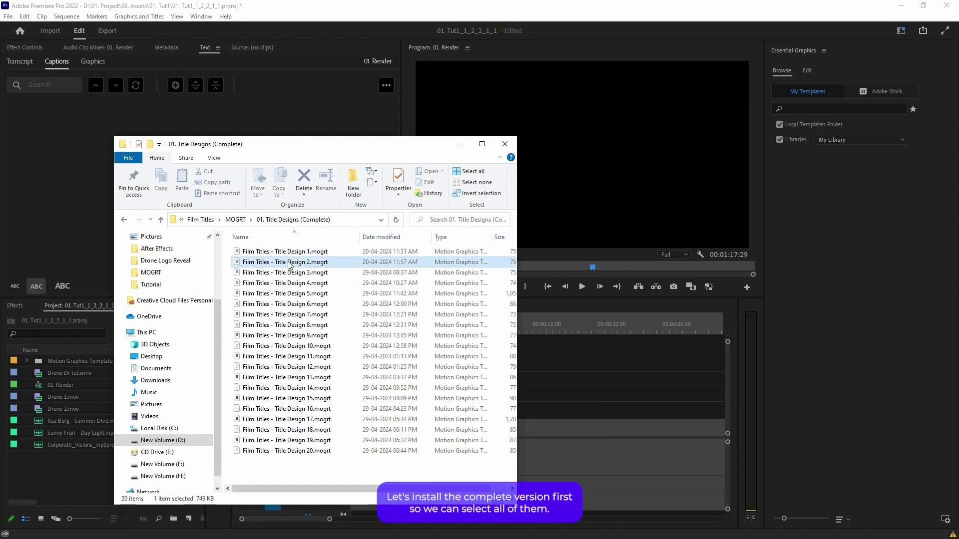
{"action": "key", "text": "ctrl+a"}
{"action": "left_click_drag", "start_coordinate": [323, 314], "coordinate": [855, 234]}
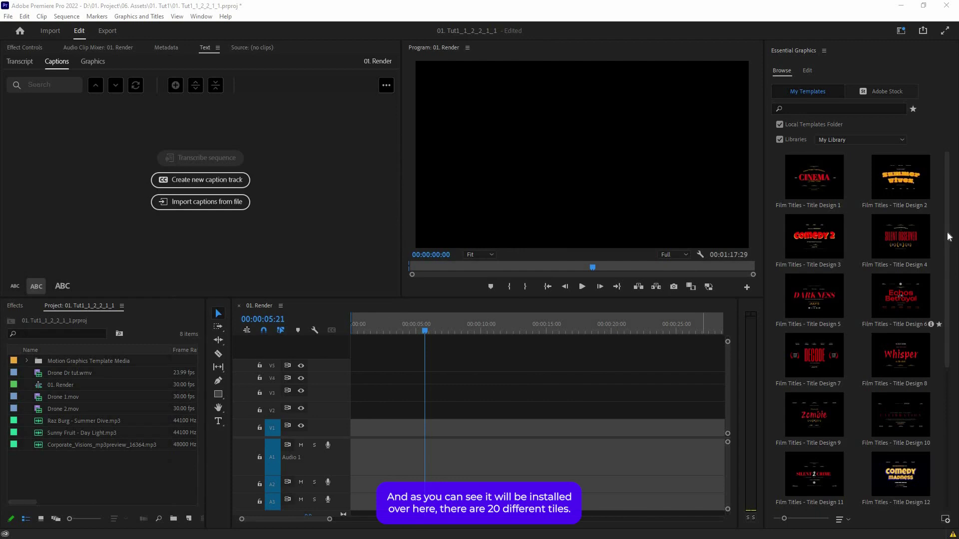
Browse the installed templates and add Film Titles - Title Design 1 to track V1, keeping the existing sequence settings
{"action": "left_click_drag", "start_coordinate": [946, 313], "coordinate": [947, 475]}
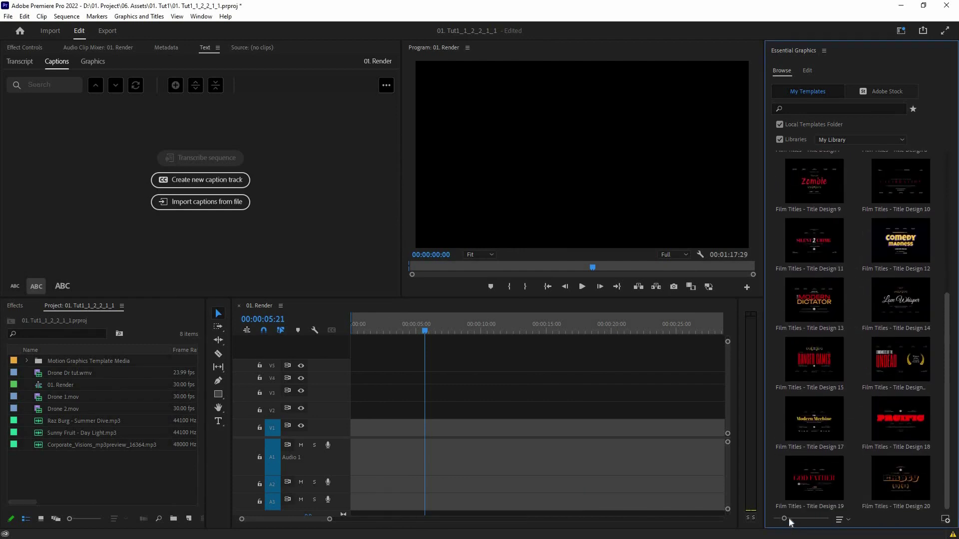
{"action": "scroll", "coordinate": [799, 519], "scroll_direction": "up", "scroll_amount": 5}
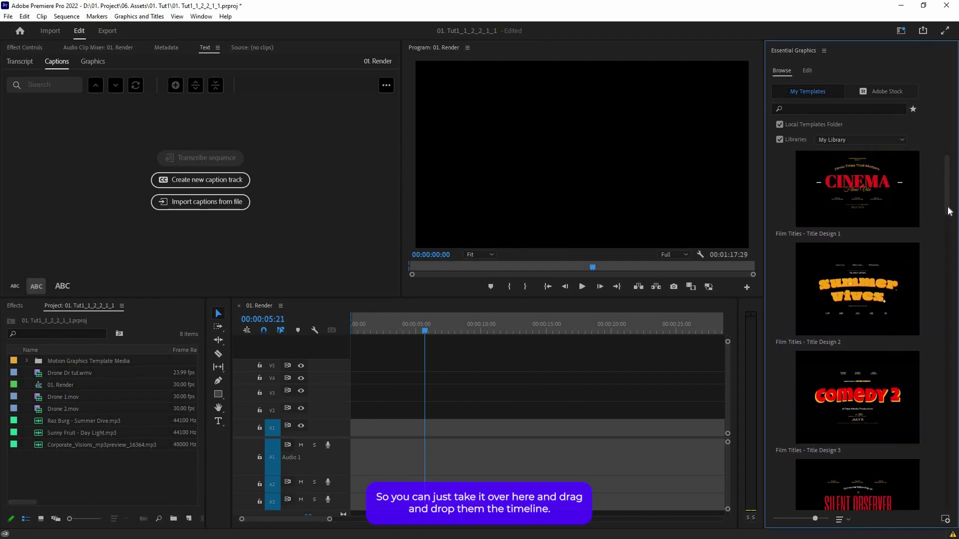
{"action": "left_click_drag", "start_coordinate": [825, 219], "coordinate": [400, 411]}
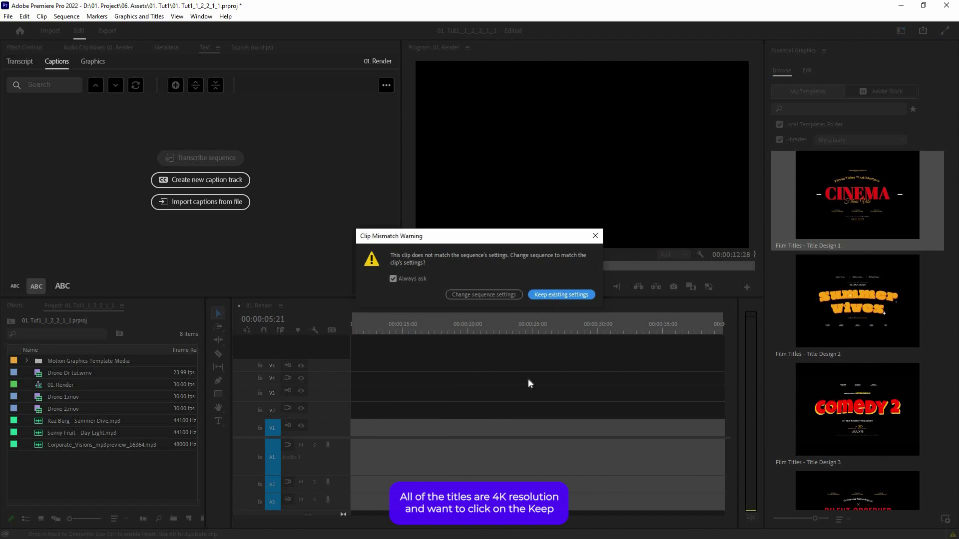
{"action": "key", "text": "Return"}
Place the playhead at 00:00:21:25, select the Title Design 1 clip, and inspect its editable Text 1 properties
{"action": "left_click_drag", "start_coordinate": [437, 327], "coordinate": [595, 330]}
{"action": "left_click", "coordinate": [490, 330]}
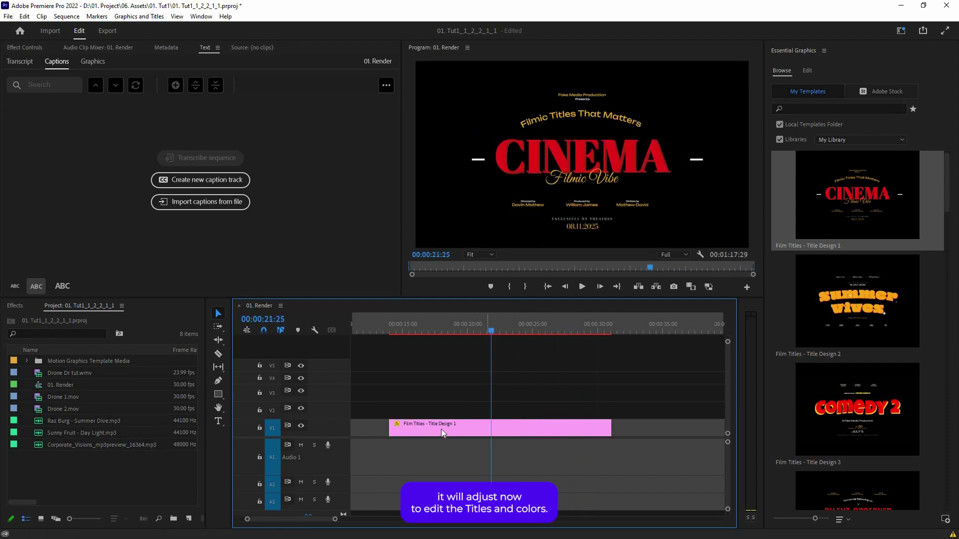
{"action": "left_click", "coordinate": [455, 430]}
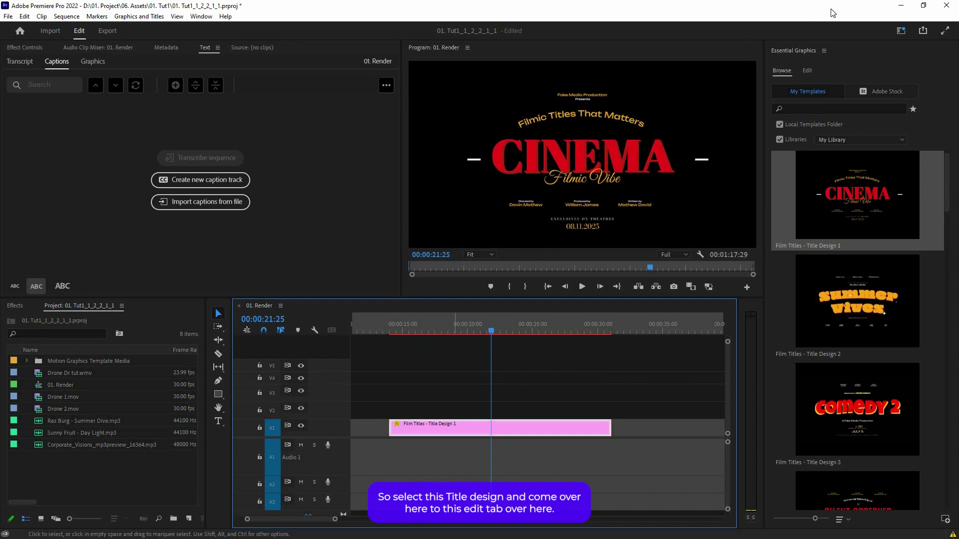
{"action": "left_click", "coordinate": [807, 71]}
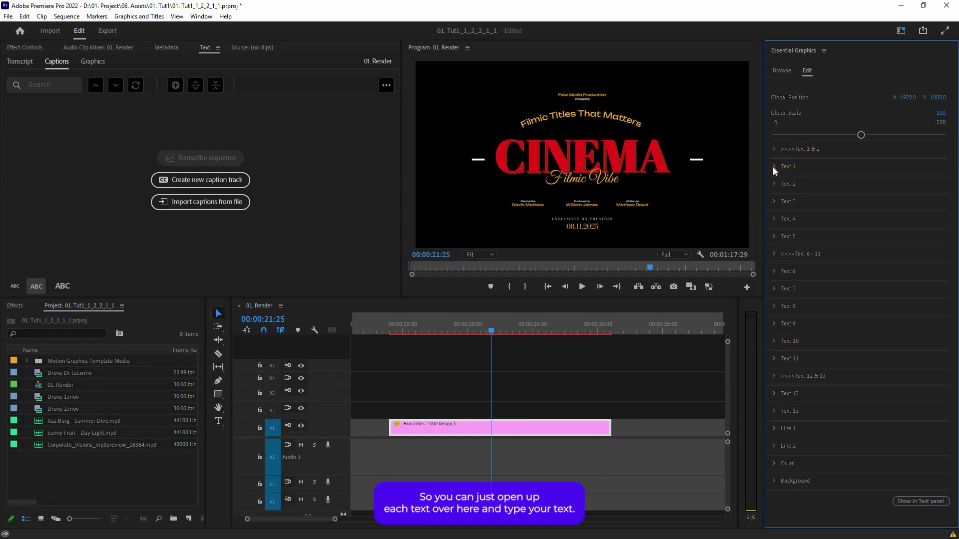
{"action": "left_click", "coordinate": [829, 166]}
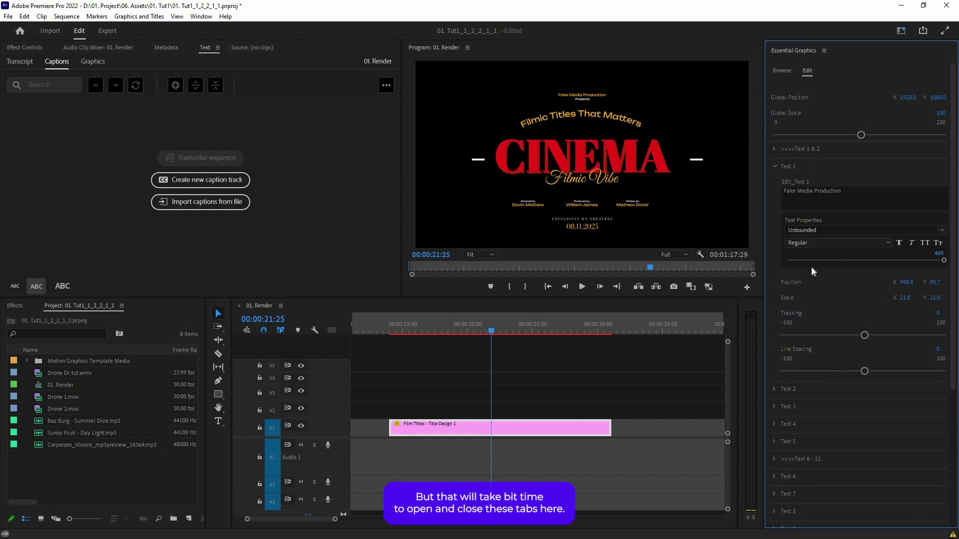
{"action": "left_click", "coordinate": [775, 166]}
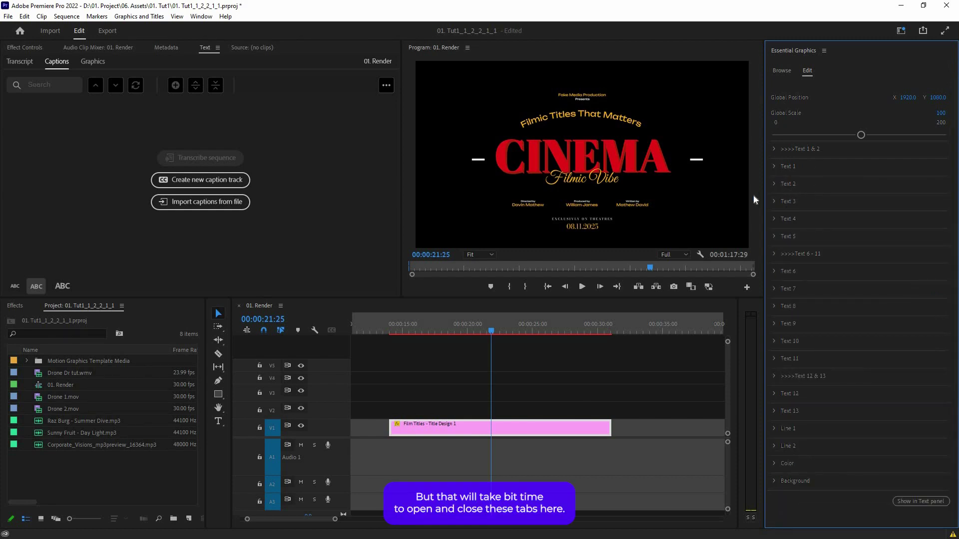
List all text entries of the selected title together and change Edit_Text 1 to "Type texts"
{"action": "left_click", "coordinate": [921, 502]}
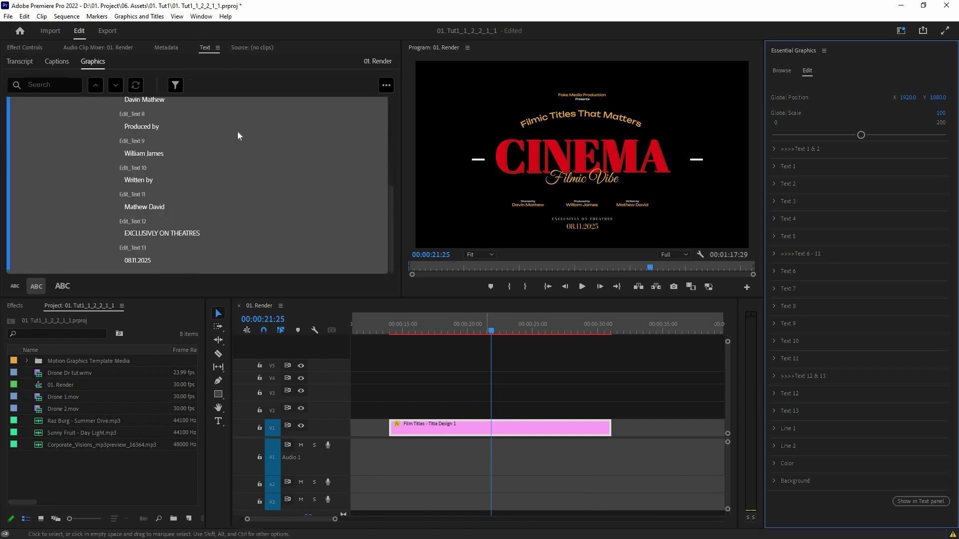
{"action": "scroll", "coordinate": [186, 157], "scroll_direction": "up", "scroll_amount": 4}
{"action": "left_click", "coordinate": [158, 210]}
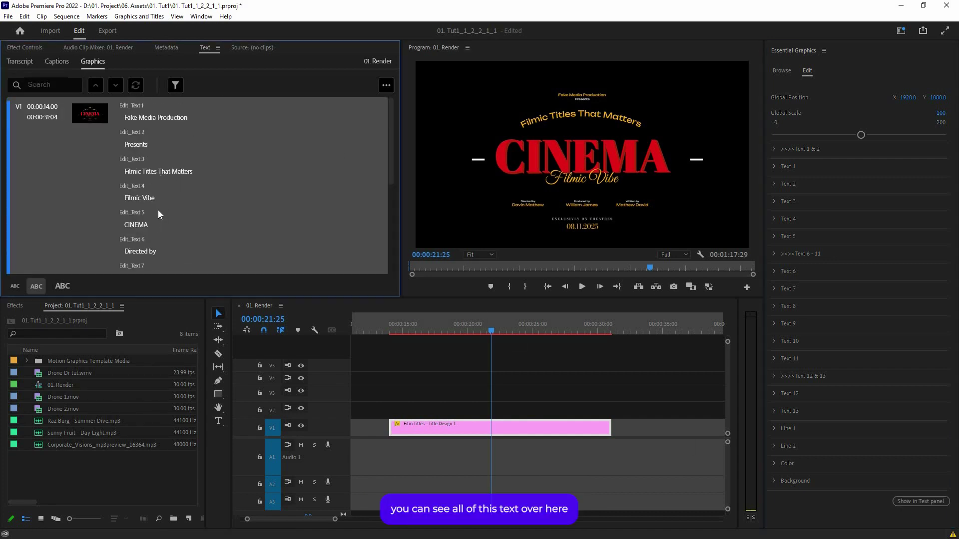
{"action": "double_click", "coordinate": [207, 117]}
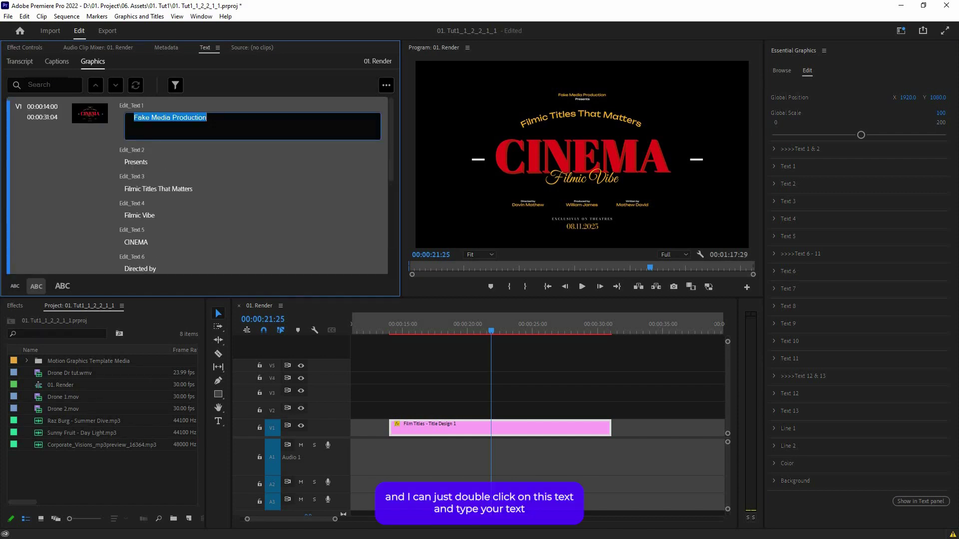
{"action": "type", "text": "Ty"}
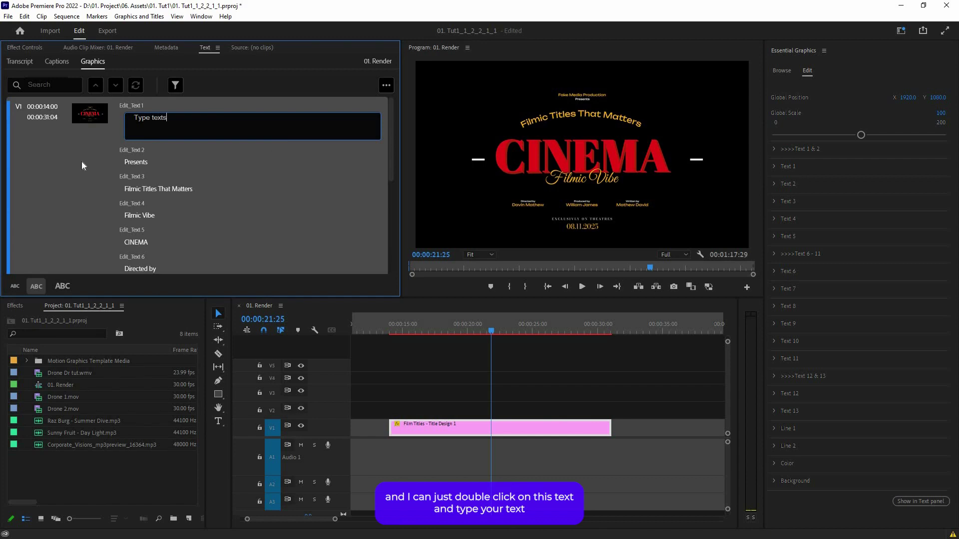
{"action": "type", "text": "pe texts"}
{"action": "left_click", "coordinate": [127, 104]}
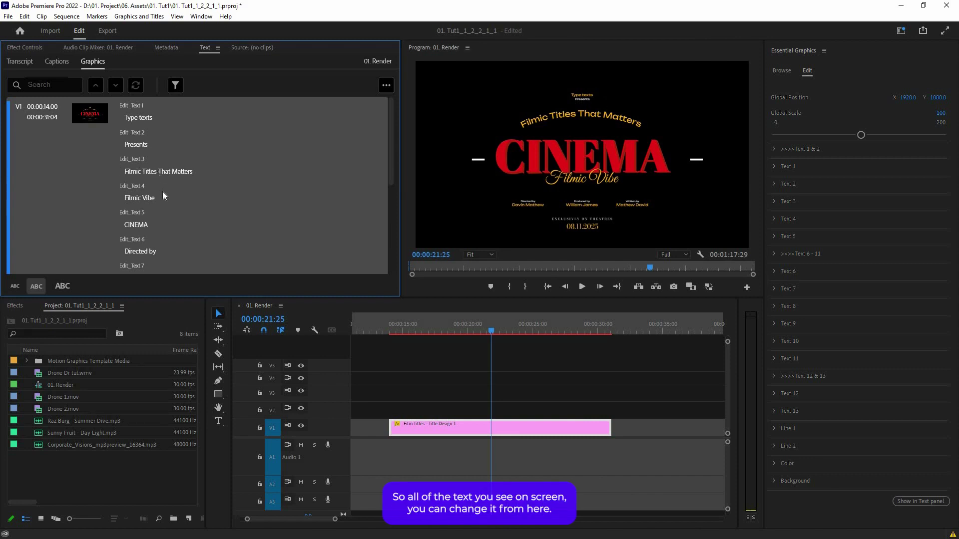
{"action": "scroll", "coordinate": [154, 190], "scroll_direction": "down", "scroll_amount": 5}
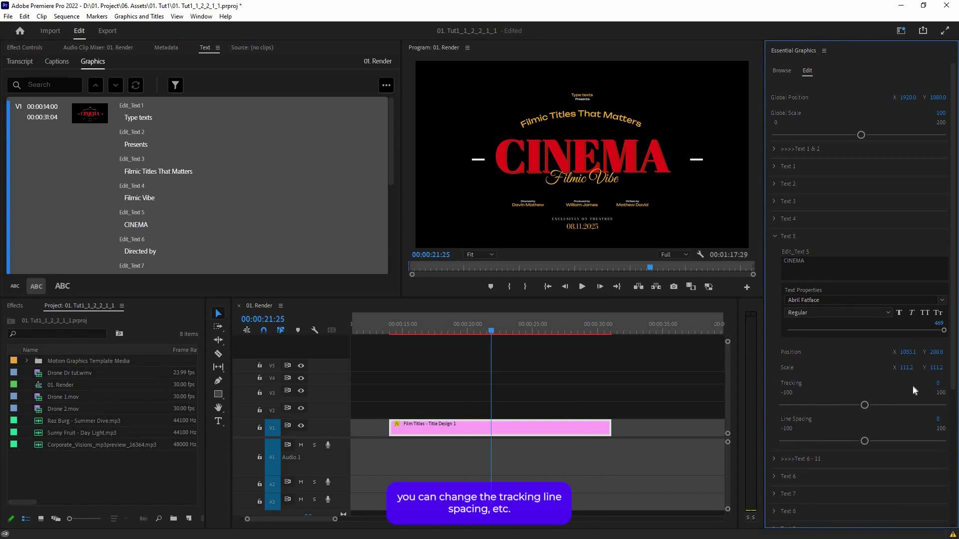
Examine the combined position and scale settings for the Text 1 & 2 and Text 6 - 11 groups
{"action": "left_click", "coordinate": [774, 236]}
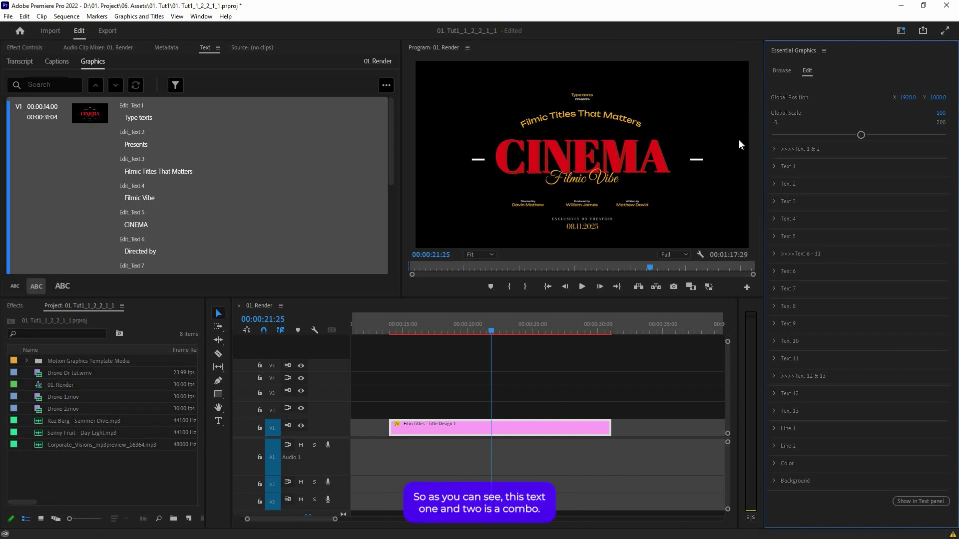
{"action": "left_click", "coordinate": [774, 150]}
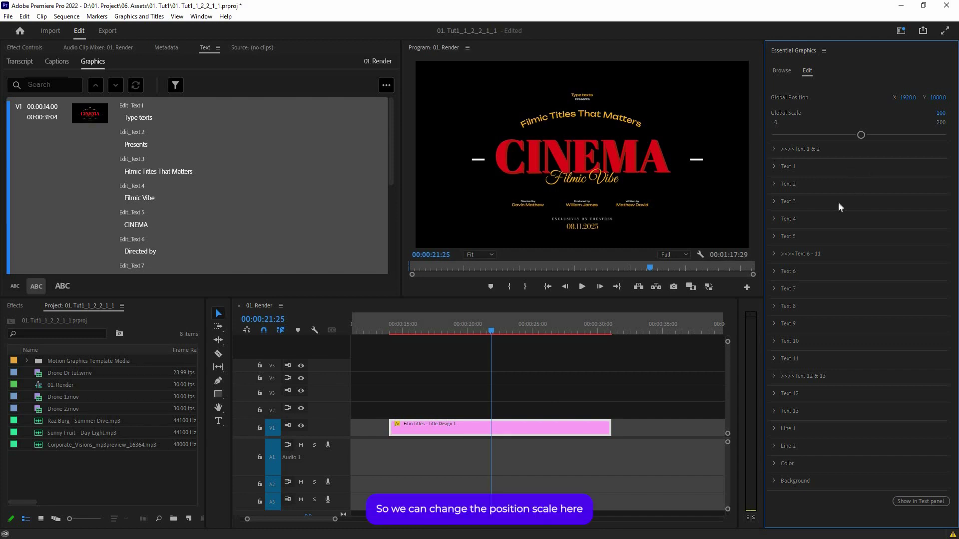
{"action": "left_click_drag", "start_coordinate": [837, 197], "coordinate": [836, 201]}
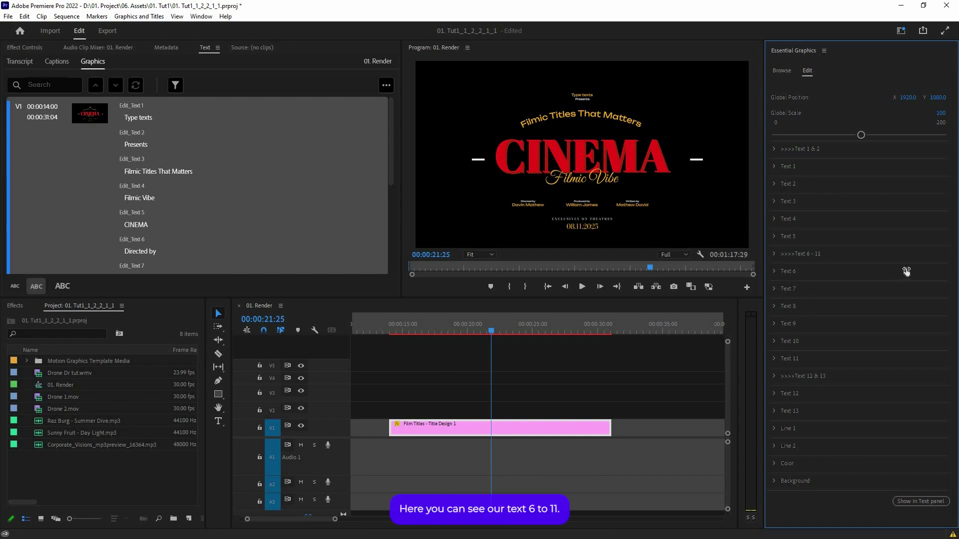
{"action": "left_click", "coordinate": [905, 254]}
{"action": "left_click_drag", "start_coordinate": [908, 268], "coordinate": [878, 268]}
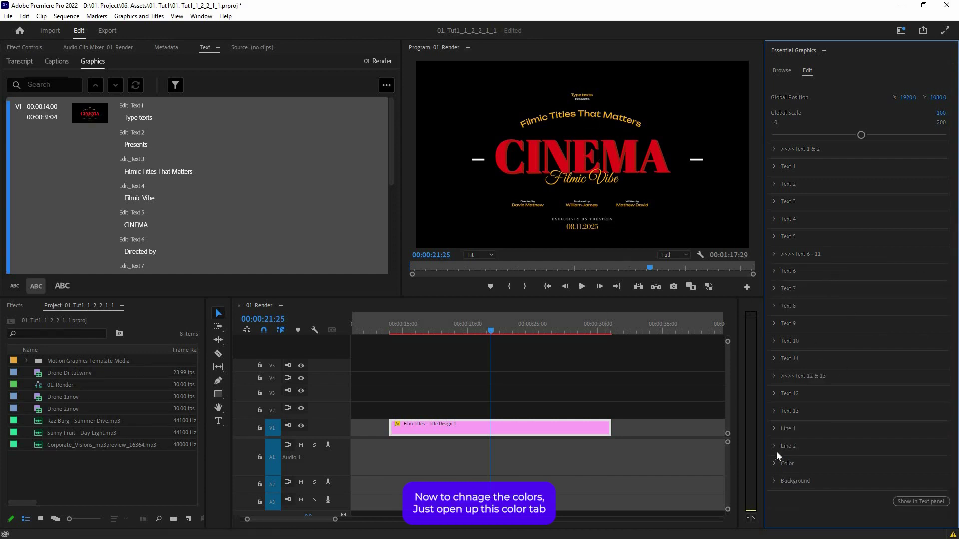
Review the title's Color and Background settings, switching the line elements off and back on
{"action": "left_click", "coordinate": [787, 463]}
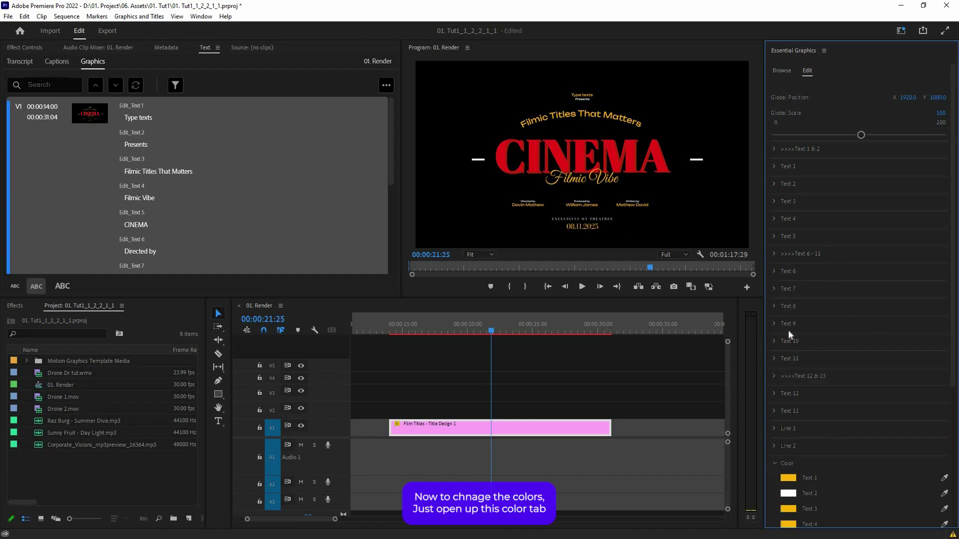
{"action": "scroll", "coordinate": [787, 331], "scroll_direction": "down", "scroll_amount": 3}
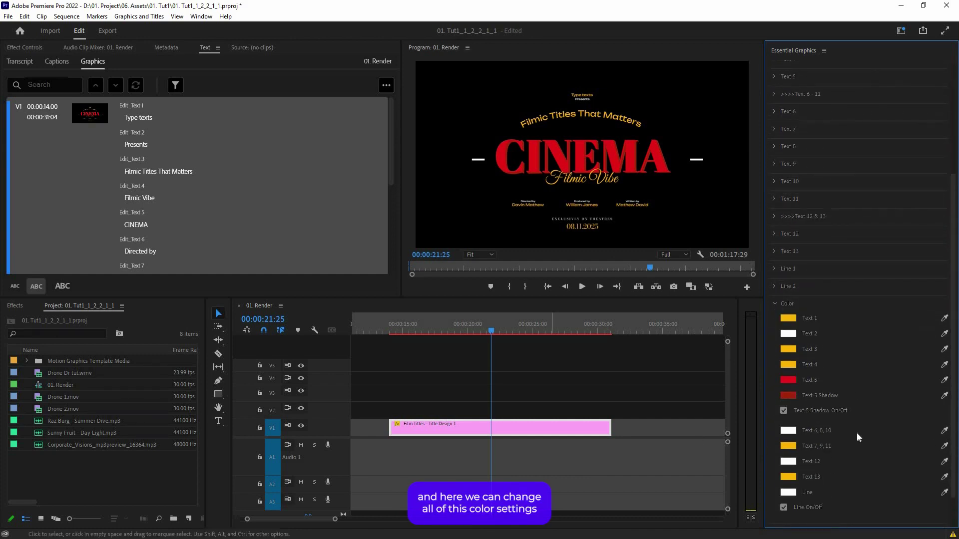
{"action": "scroll", "coordinate": [796, 476], "scroll_direction": "down", "scroll_amount": 2}
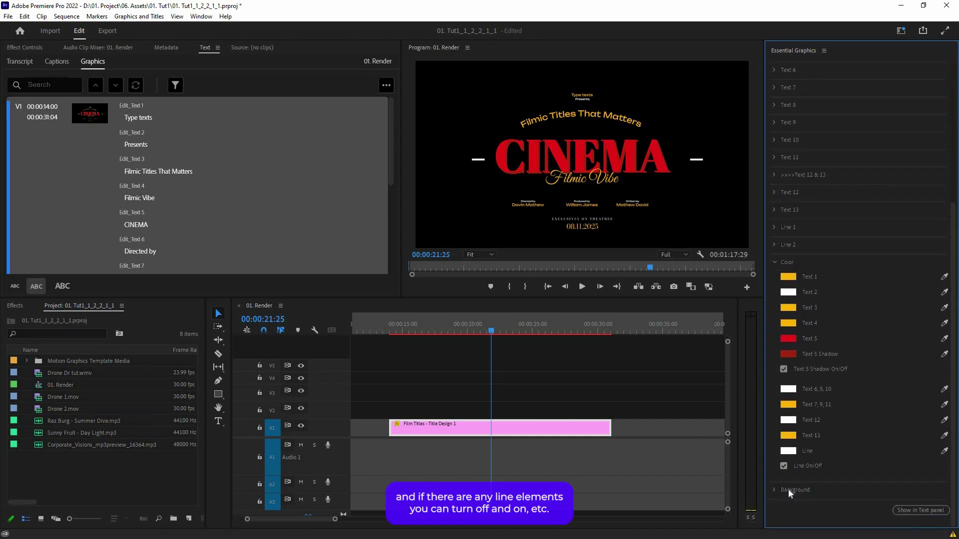
{"action": "left_click", "coordinate": [783, 467]}
{"action": "left_click", "coordinate": [783, 467]}
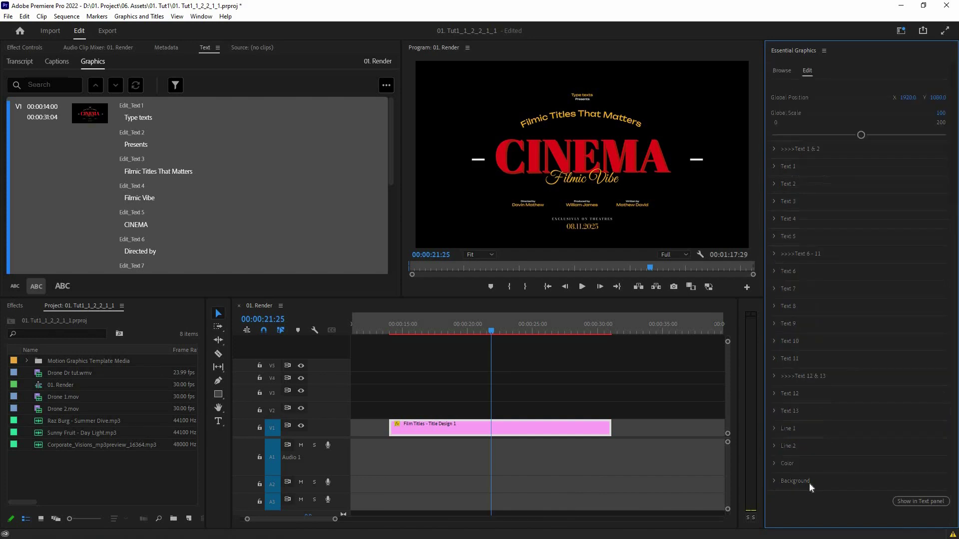
{"action": "left_click", "coordinate": [837, 480]}
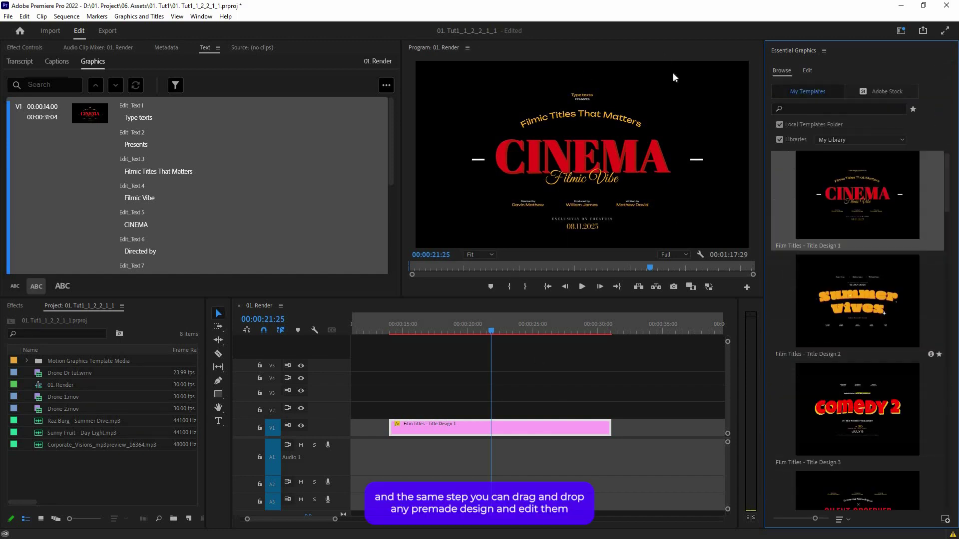
Browse the other title designs and delete the Film Titles - Title Design 1 clip from the timeline
{"action": "scroll", "coordinate": [857, 330], "scroll_direction": "down", "scroll_amount": 10}
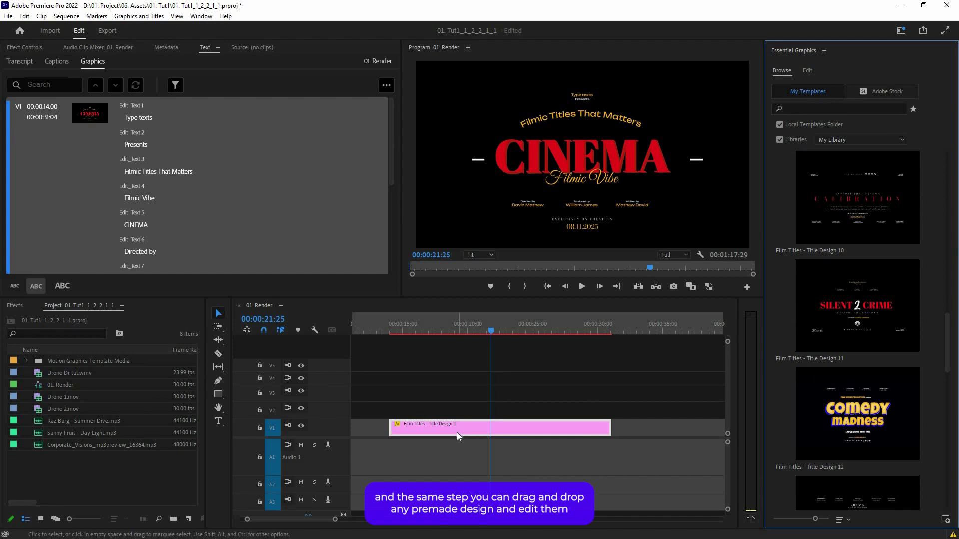
{"action": "key", "text": "Delete"}
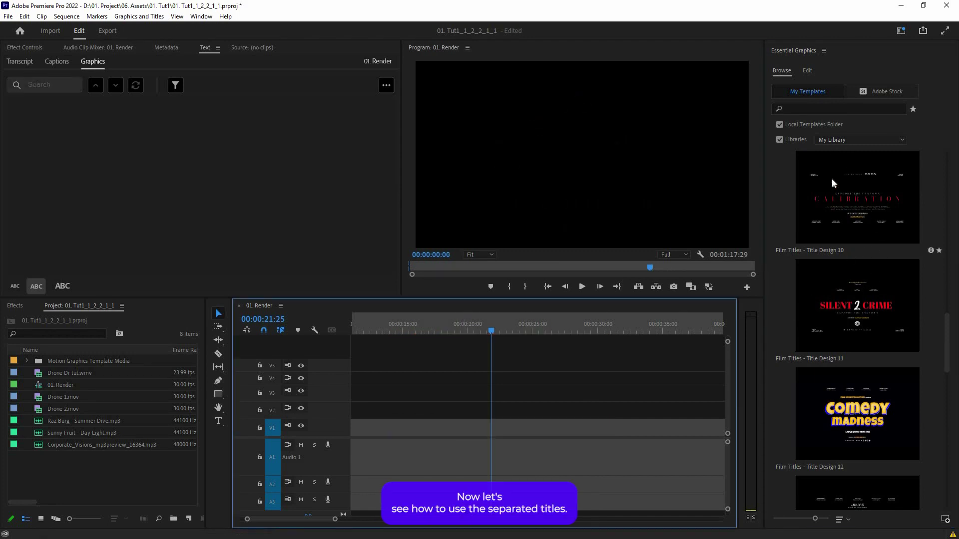
{"action": "left_click_drag", "start_coordinate": [948, 347], "coordinate": [948, 183]}
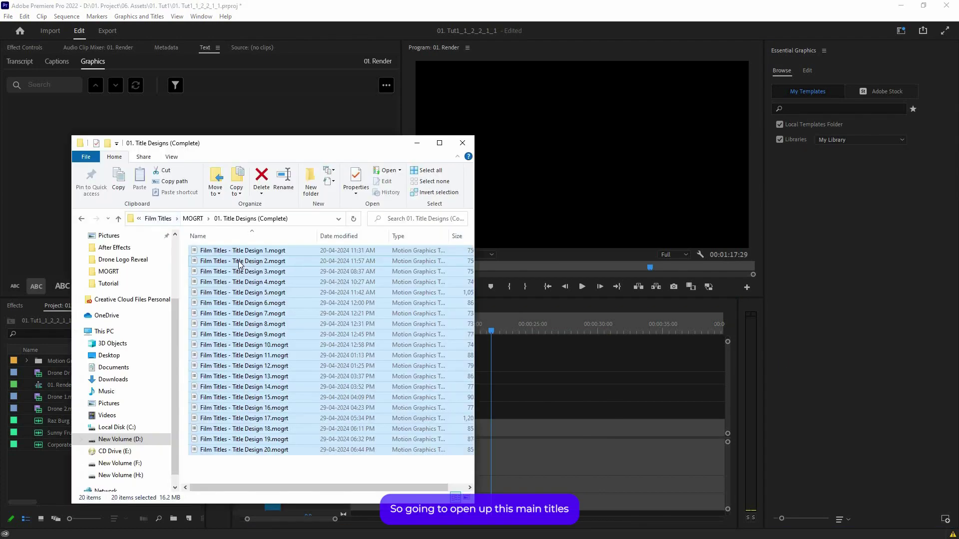
Install Film Titles - Main Title 1 through 5 from the 02. Main Titles (Separeted) folder into the Essential Graphics template browser
{"action": "key", "text": "BackSpace"}
{"action": "double_click", "coordinate": [265, 258]}
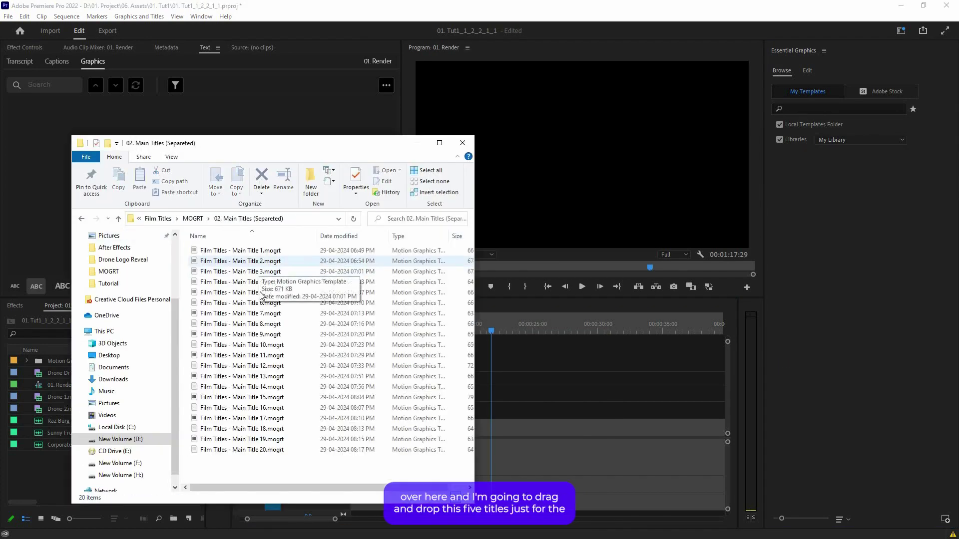
{"action": "left_click", "coordinate": [248, 251]}
{"action": "left_click", "coordinate": [265, 293], "text": "shift"}
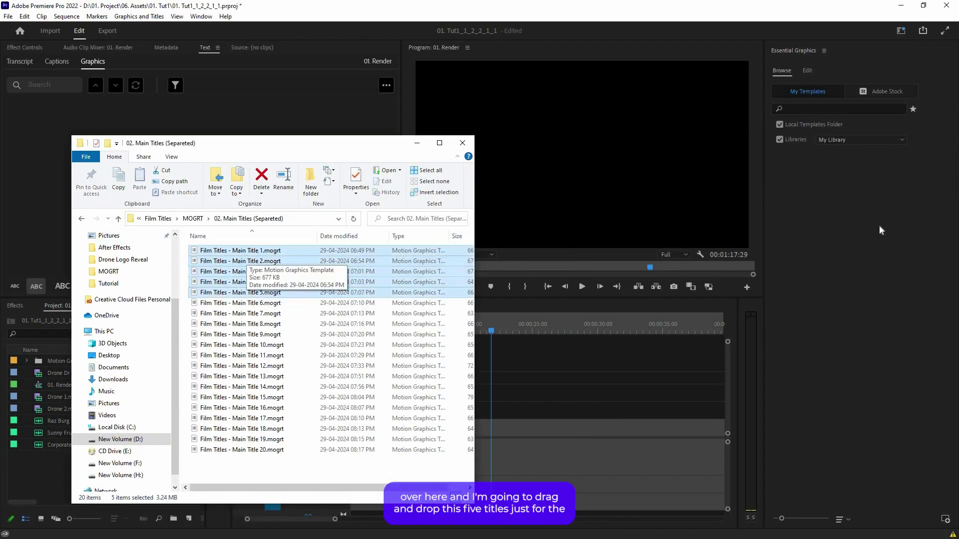
{"action": "left_click_drag", "start_coordinate": [248, 259], "coordinate": [837, 237]}
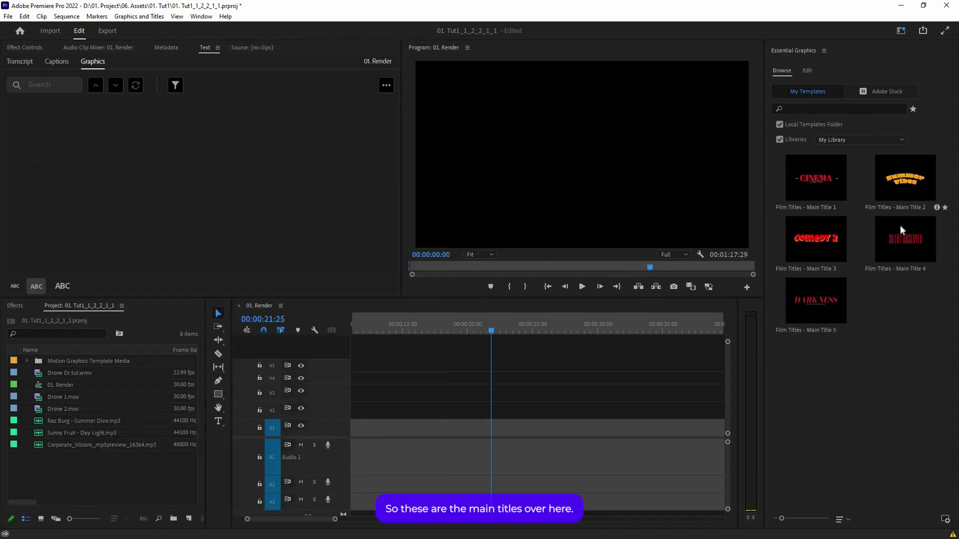
Add Film Titles - Main Title 5 to track V1, keep the existing sequence settings, and preview its animation up to 00:00:17:01
{"action": "left_click_drag", "start_coordinate": [815, 299], "coordinate": [409, 424]}
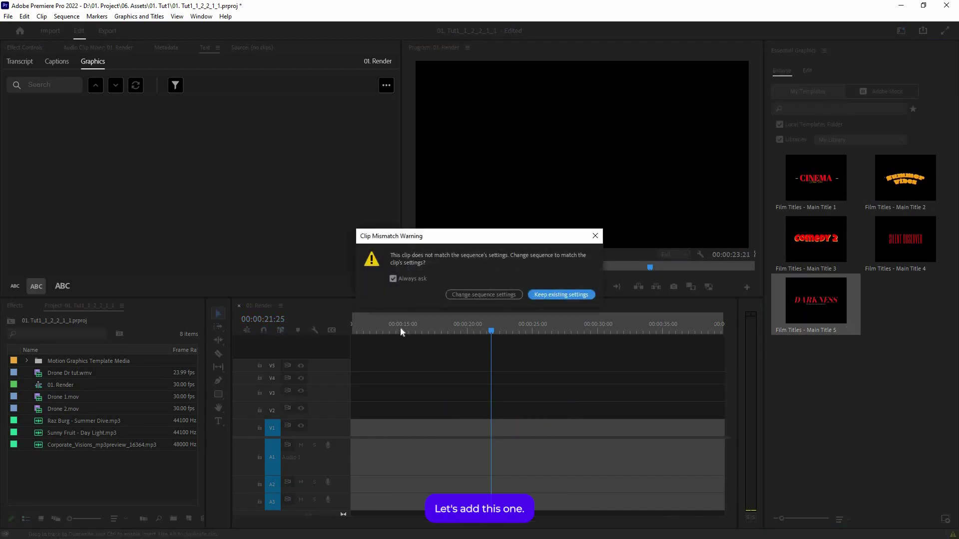
{"action": "key", "text": "Return"}
{"action": "left_click_drag", "start_coordinate": [388, 328], "coordinate": [434, 328]}
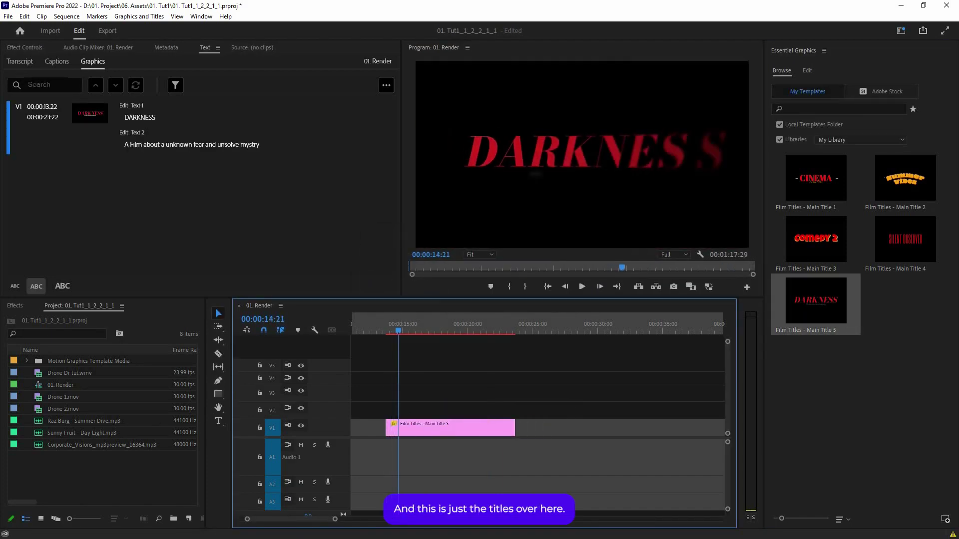
Switch to File Explorer and install all templates from 03. Title Elements (Separeted) into the Essential Graphics template browser
{"action": "key", "text": "alt+Tab"}
{"action": "left_click_drag", "start_coordinate": [240, 180], "coordinate": [377, 163]}
{"action": "left_click", "coordinate": [160, 239]}
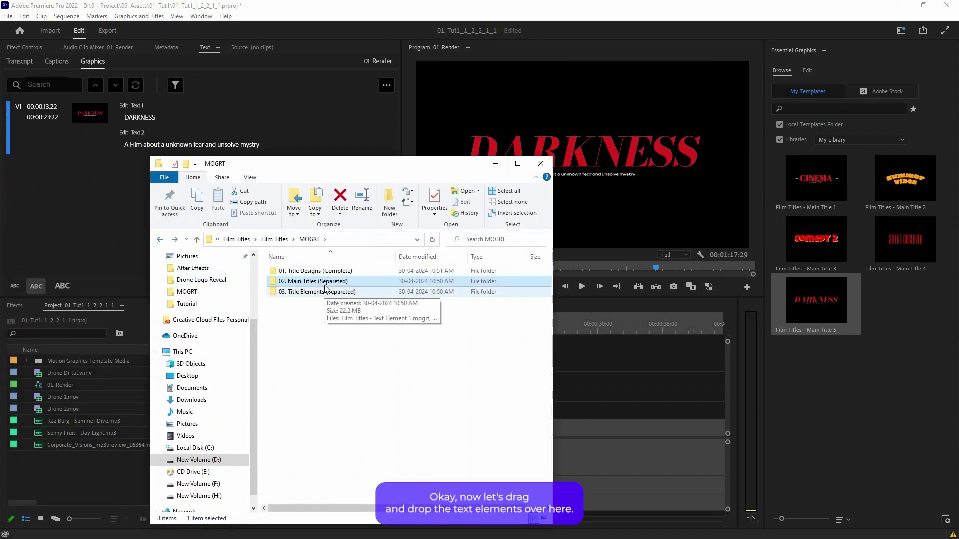
{"action": "left_click", "coordinate": [379, 294]}
{"action": "double_click", "coordinate": [379, 293]}
{"action": "left_click", "coordinate": [369, 283]}
{"action": "key", "text": "ctrl+a"}
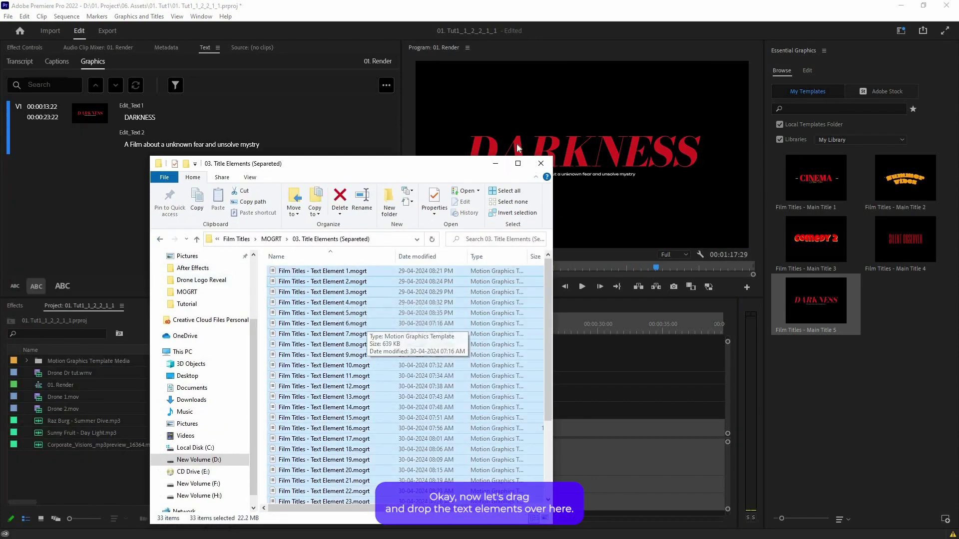
{"action": "left_click_drag", "start_coordinate": [367, 320], "coordinate": [929, 422]}
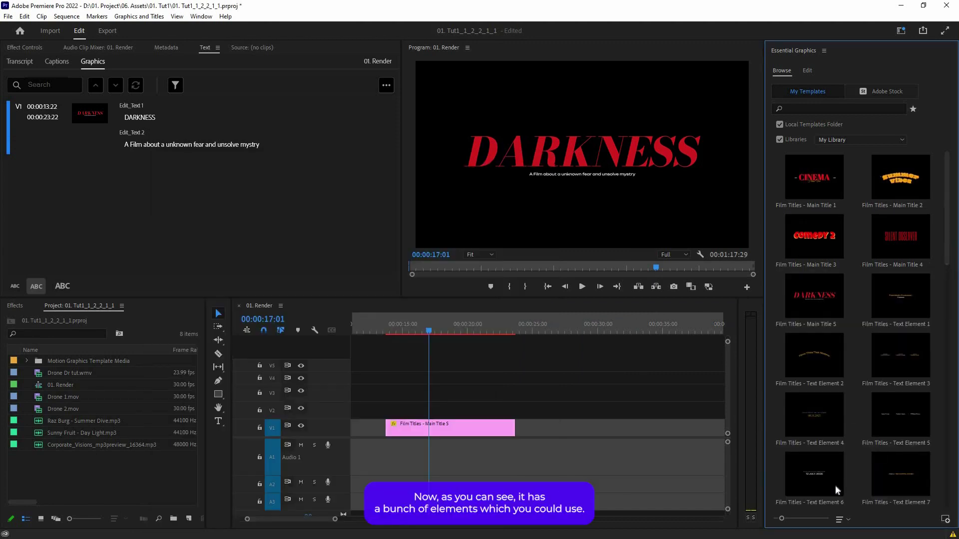
Enlarge the template thumbnails and add Film Titles - Text Element 2 to track V2, aligned with the Main Title 5 clip
{"action": "scroll", "coordinate": [809, 519], "scroll_direction": "down", "scroll_amount": 3}
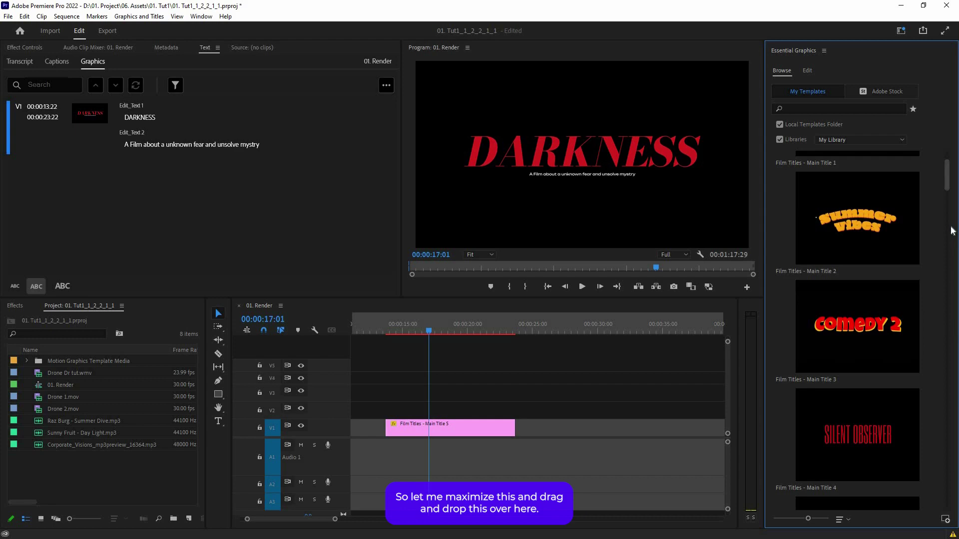
{"action": "scroll", "coordinate": [951, 231], "scroll_direction": "down", "scroll_amount": 10}
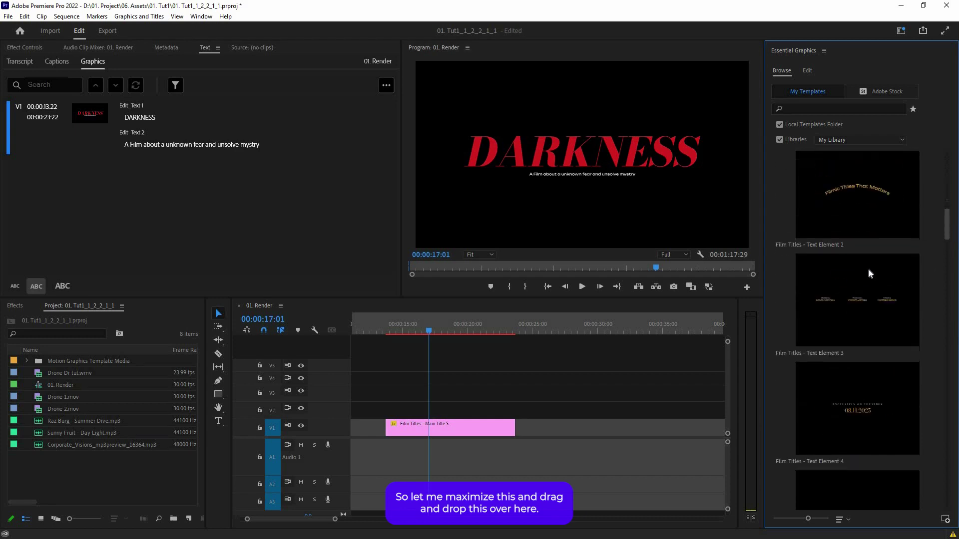
{"action": "scroll", "coordinate": [866, 271], "scroll_direction": "up", "scroll_amount": 2}
{"action": "left_click_drag", "start_coordinate": [866, 271], "coordinate": [430, 411]}
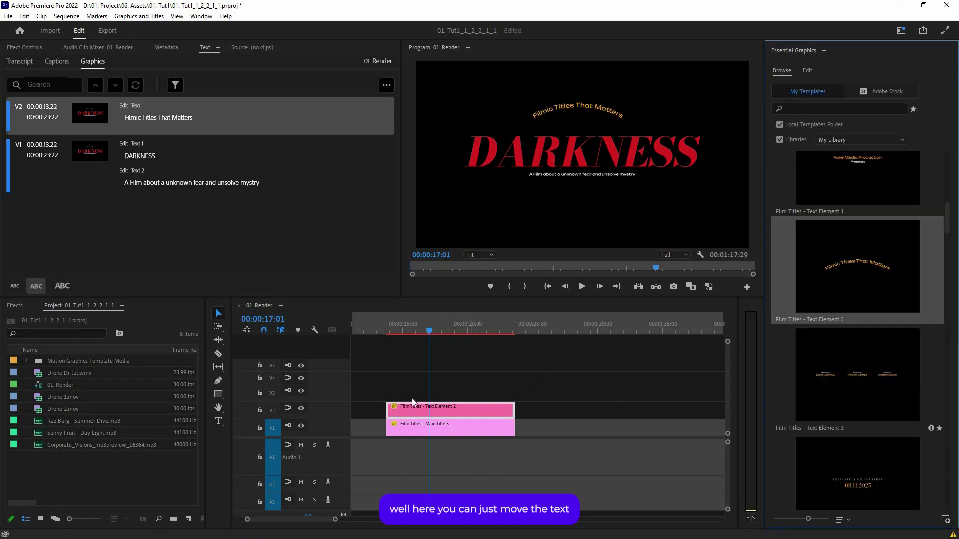
Add Text Element 3 to track V3 and Text Element 4 to V4, scaling both down and stacking them below the DARKNESS title
{"action": "left_click_drag", "start_coordinate": [411, 397], "coordinate": [429, 393]}
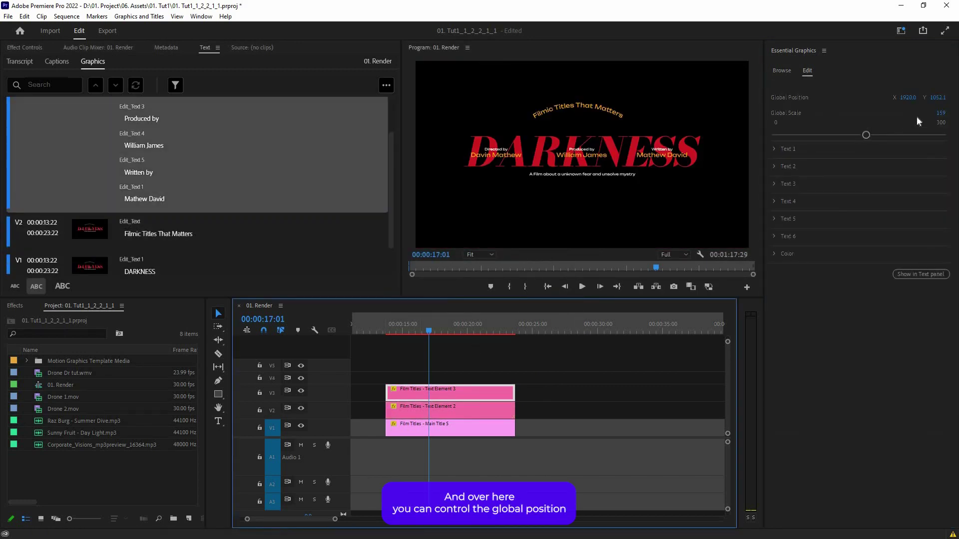
{"action": "left_click_drag", "start_coordinate": [866, 135], "coordinate": [832, 135]}
{"action": "left_click_drag", "start_coordinate": [937, 98], "coordinate": [938, 98]}
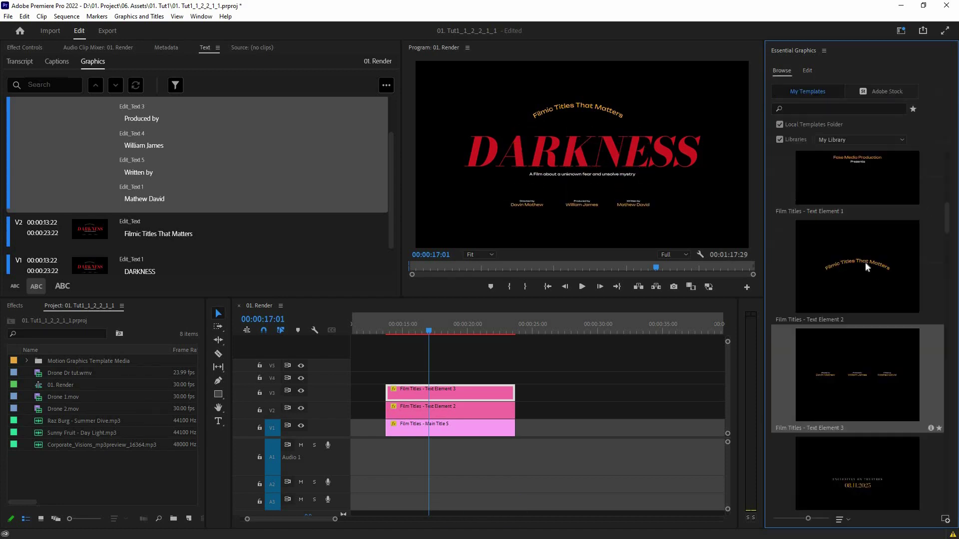
{"action": "left_click_drag", "start_coordinate": [857, 190], "coordinate": [407, 377]}
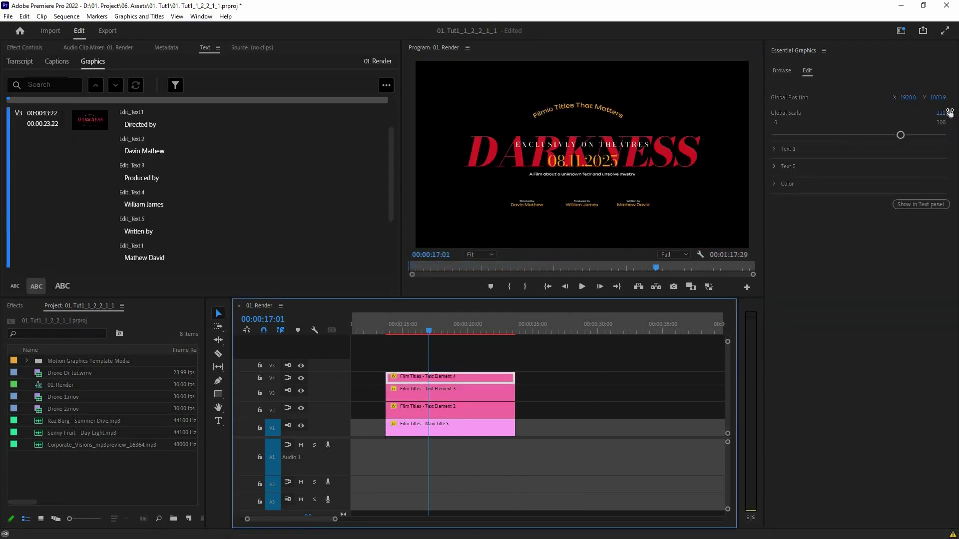
{"action": "mouse_move", "coordinate": [949, 113]}
{"action": "left_mouse_down"}
{"action": "mouse_move", "coordinate": [907, 113]}
{"action": "mouse_move", "coordinate": [945, 98]}
{"action": "left_mouse_up"}
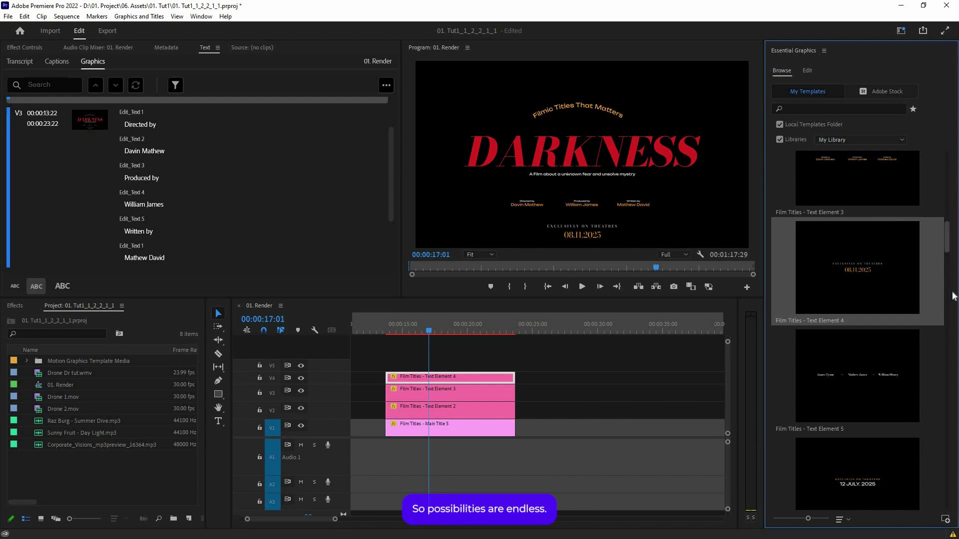
Add Film Titles - Text Element 17 to track V5, with global scale 95 and global position Y 241.5, above the arched text
{"action": "scroll", "coordinate": [924, 393], "scroll_direction": "down", "scroll_amount": 15}
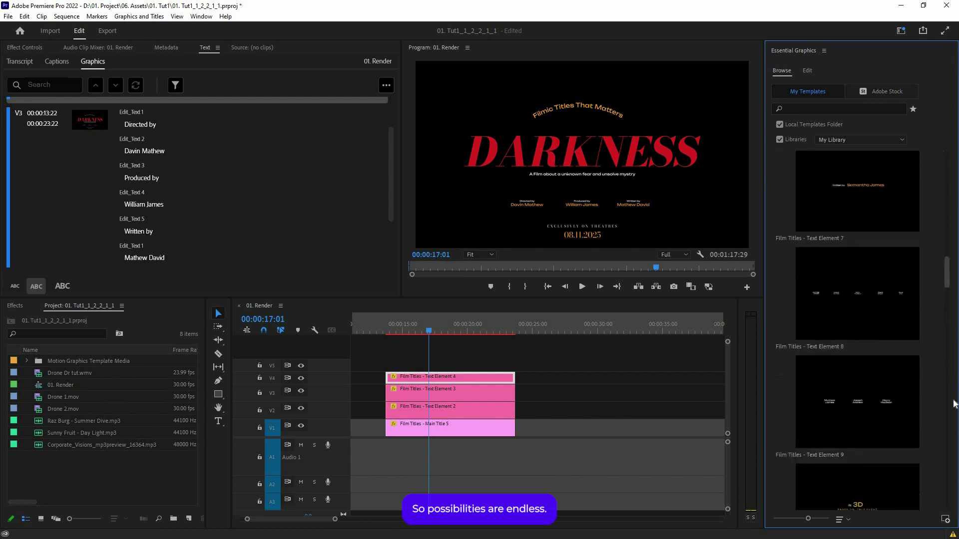
{"action": "scroll", "coordinate": [924, 388], "scroll_direction": "up", "scroll_amount": 1}
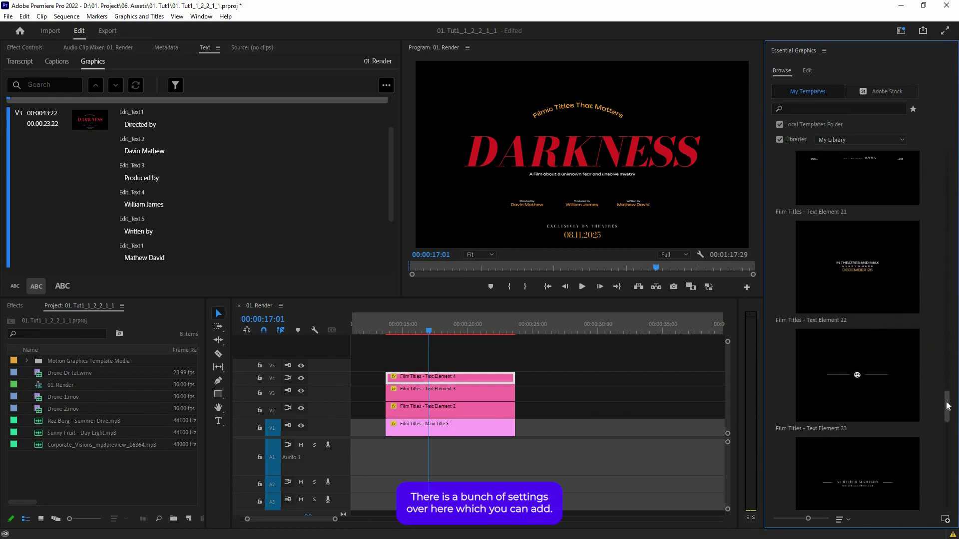
{"action": "scroll", "coordinate": [867, 248], "scroll_direction": "up", "scroll_amount": 10}
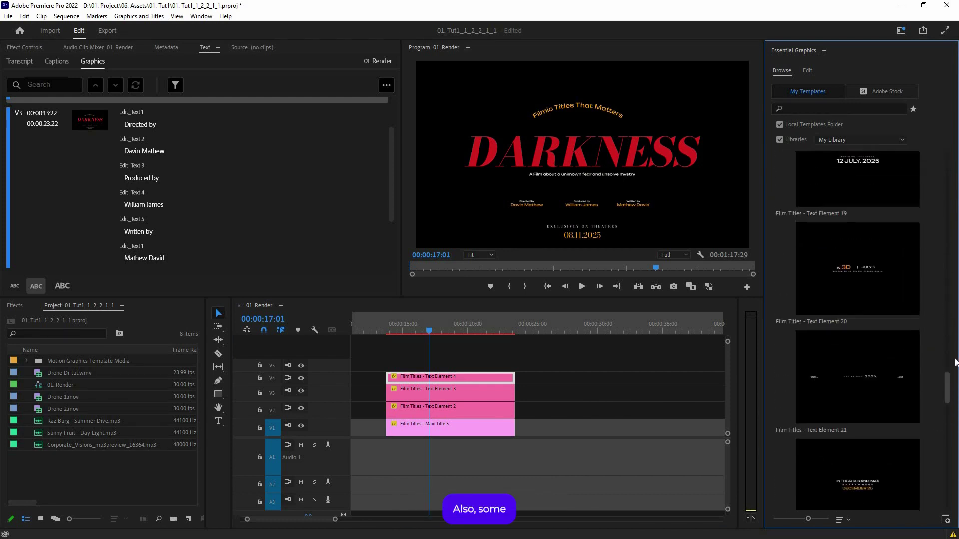
{"action": "mouse_move", "coordinate": [425, 361]}
{"action": "left_mouse_down"}
{"action": "mouse_move", "coordinate": [385, 364]}
{"action": "mouse_move", "coordinate": [411, 369]}
{"action": "left_mouse_up"}
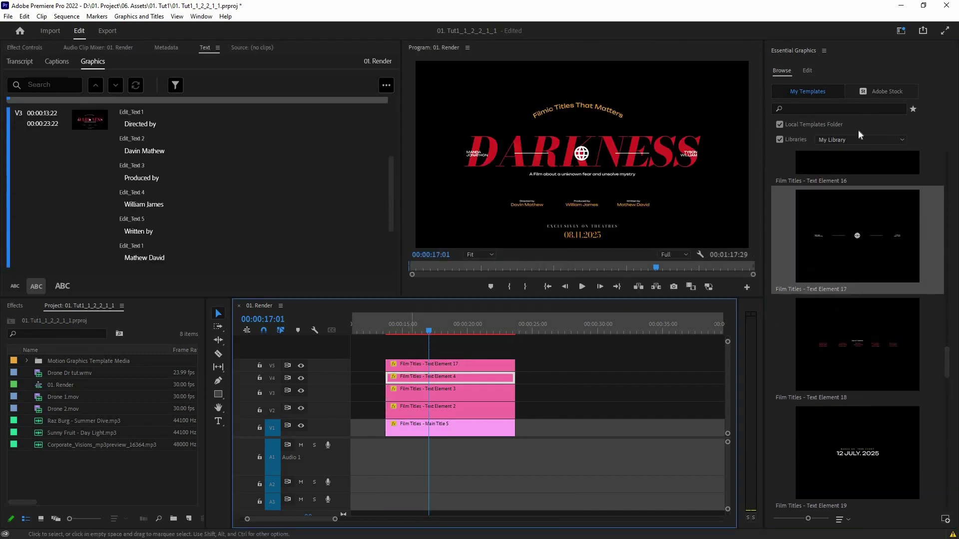
{"action": "left_click_drag", "start_coordinate": [837, 134], "coordinate": [817, 135]}
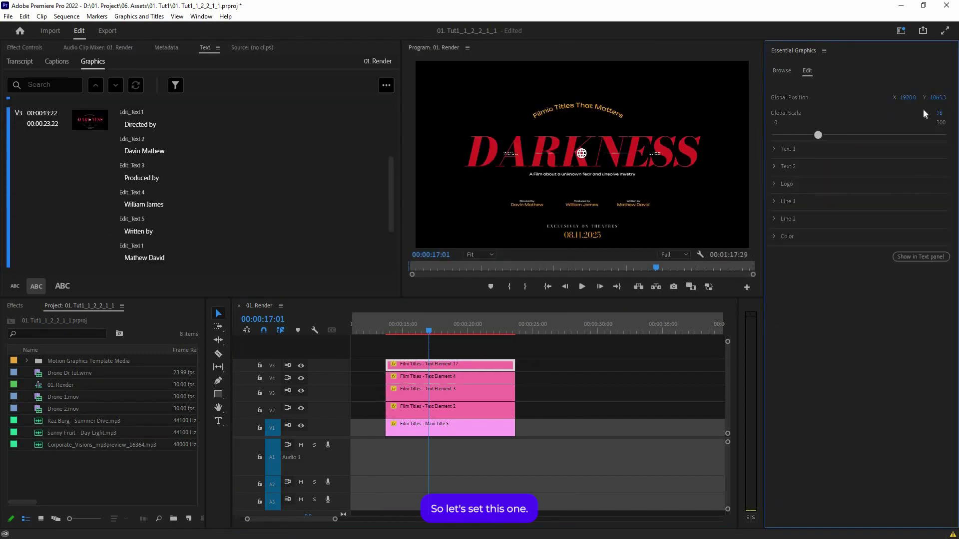
{"action": "left_click_drag", "start_coordinate": [940, 113], "coordinate": [516, 100]}
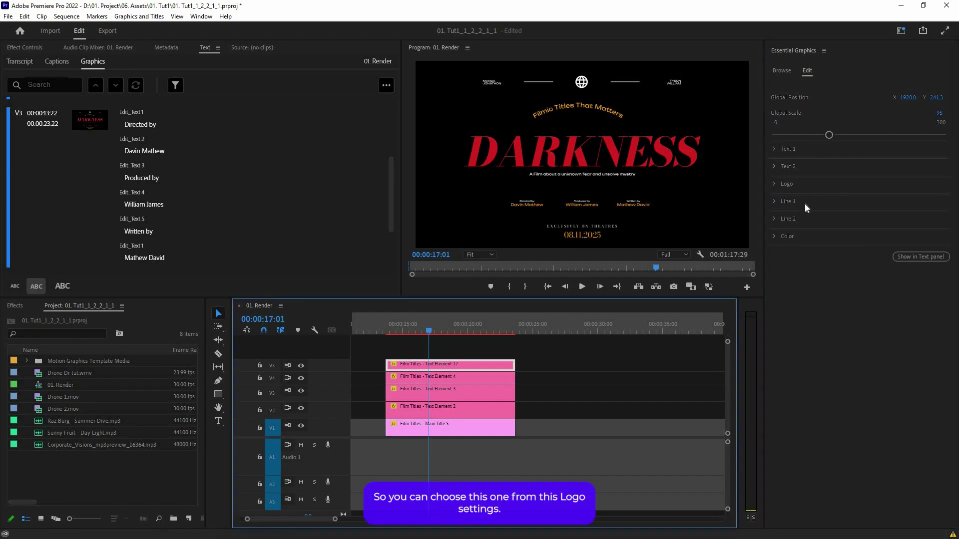
Examine the Logo settings of Text Element 17, including its Drop Logo replacement slot
{"action": "left_click", "coordinate": [794, 184]}
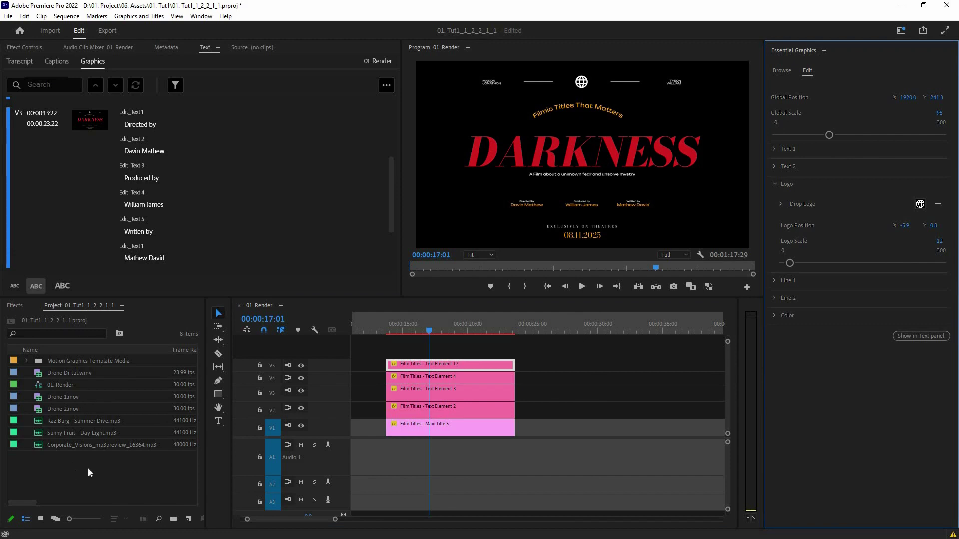
{"action": "left_click", "coordinate": [780, 204]}
{"action": "left_click", "coordinate": [782, 204]}
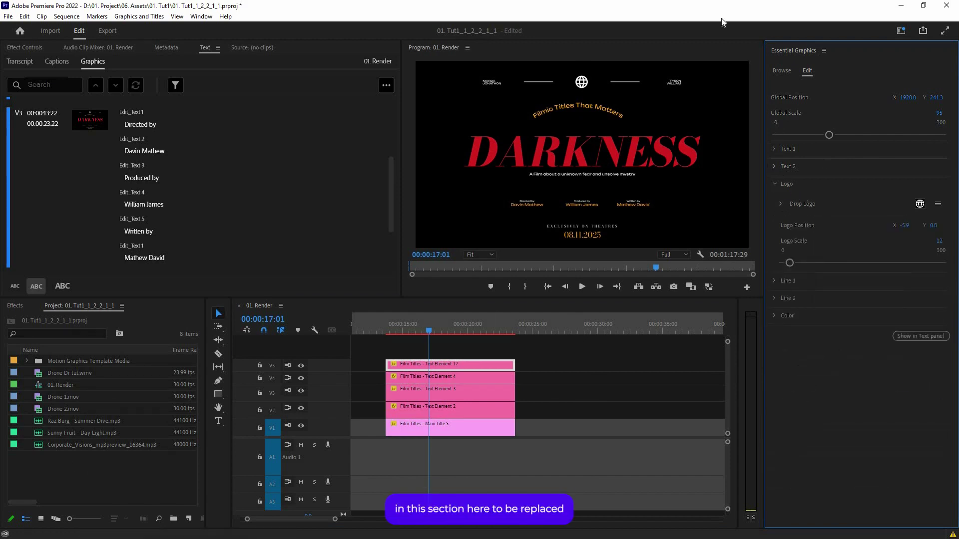
Examine the Text 2 and Color settings of Text Element 17
{"action": "left_click", "coordinate": [787, 182]}
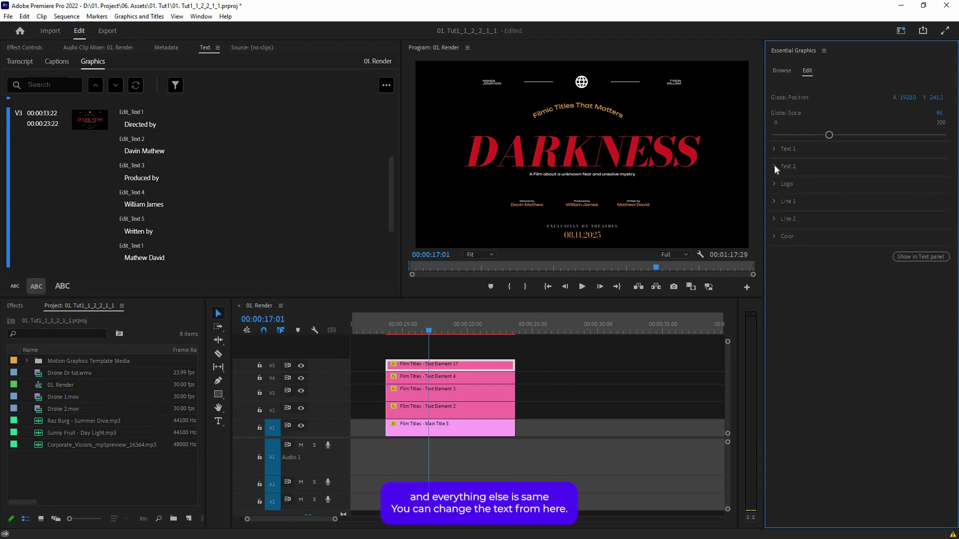
{"action": "left_click", "coordinate": [774, 236]}
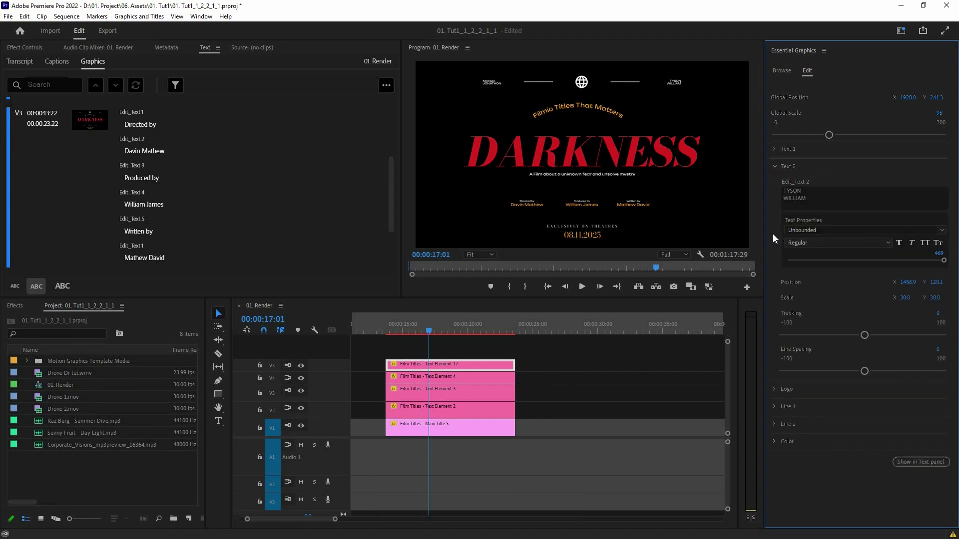
{"action": "left_click", "coordinate": [772, 235]}
{"action": "left_click", "coordinate": [773, 236]}
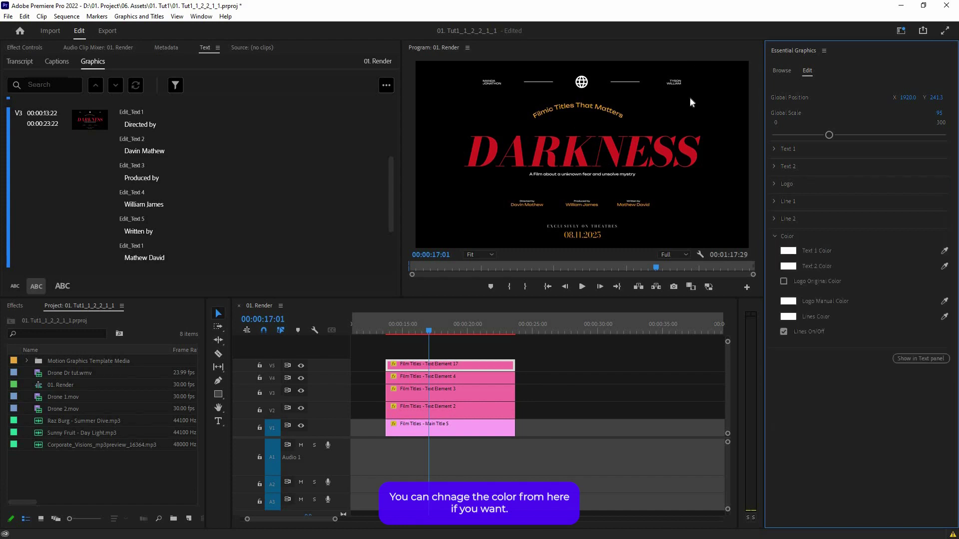
Stagger the title entrances by moving Text Element 4 to start at 00:00:13:28 and Text Element 17 slightly after it, and preview the animation
{"action": "left_click", "coordinate": [560, 371]}
{"action": "key", "text": "equal"}
{"action": "key", "text": "equal"}
{"action": "mouse_move", "coordinate": [376, 367]}
{"action": "left_mouse_down"}
{"action": "mouse_move", "coordinate": [399, 369]}
{"action": "mouse_move", "coordinate": [383, 379]}
{"action": "left_mouse_up"}
{"action": "left_click_drag", "start_coordinate": [372, 327], "coordinate": [383, 330]}
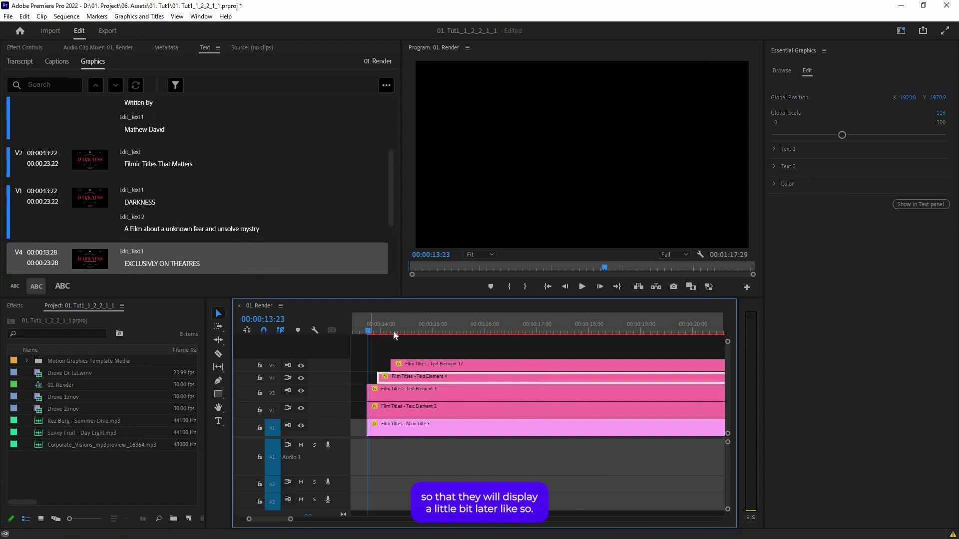
{"action": "key", "text": "space"}
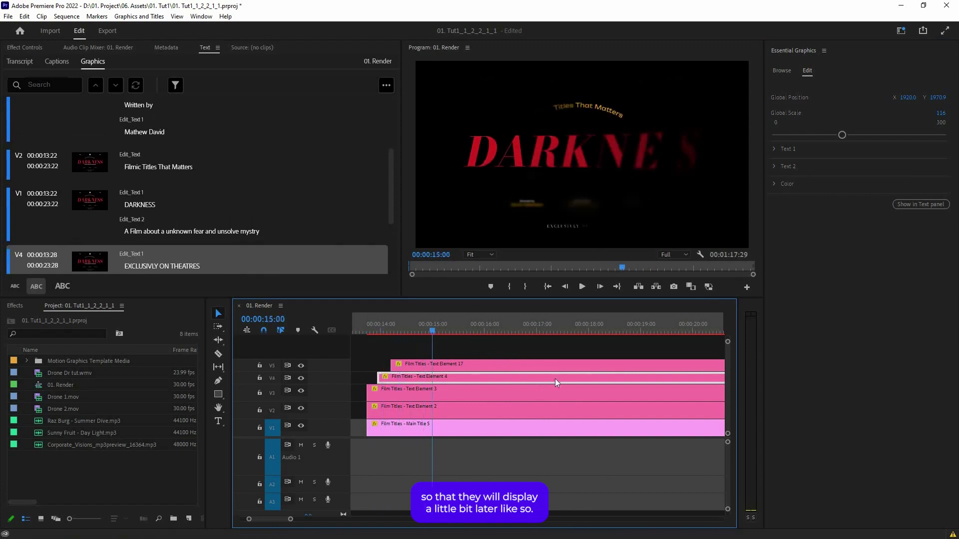
{"action": "key", "text": "space"}
Deselect the clips and browse the Film Titles templates through the text elements and back to the main titles
{"action": "key", "text": "minus"}
{"action": "key", "text": "minus"}
{"action": "key", "text": "minus"}
{"action": "left_click", "coordinate": [509, 345]}
{"action": "left_click", "coordinate": [830, 136]}
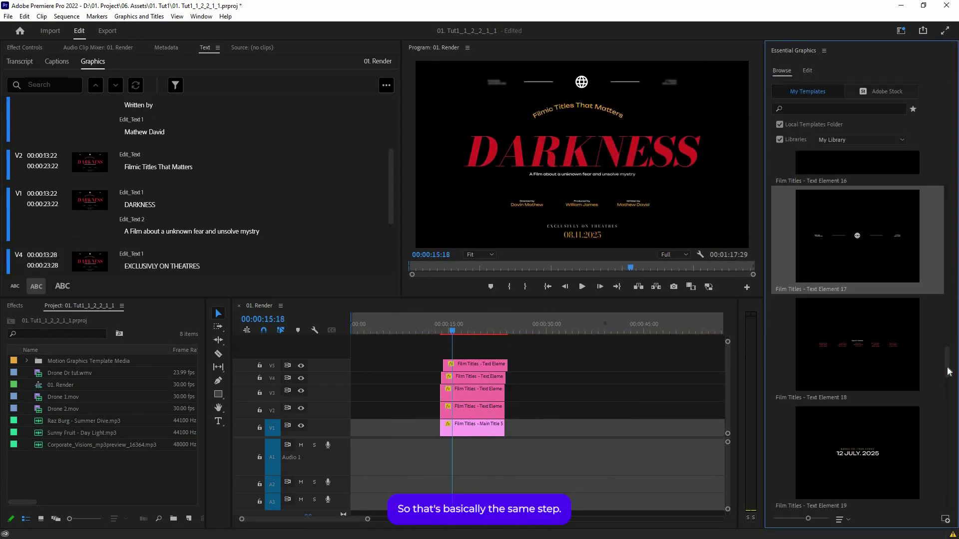
{"action": "scroll", "coordinate": [946, 362], "scroll_direction": "up", "scroll_amount": 2}
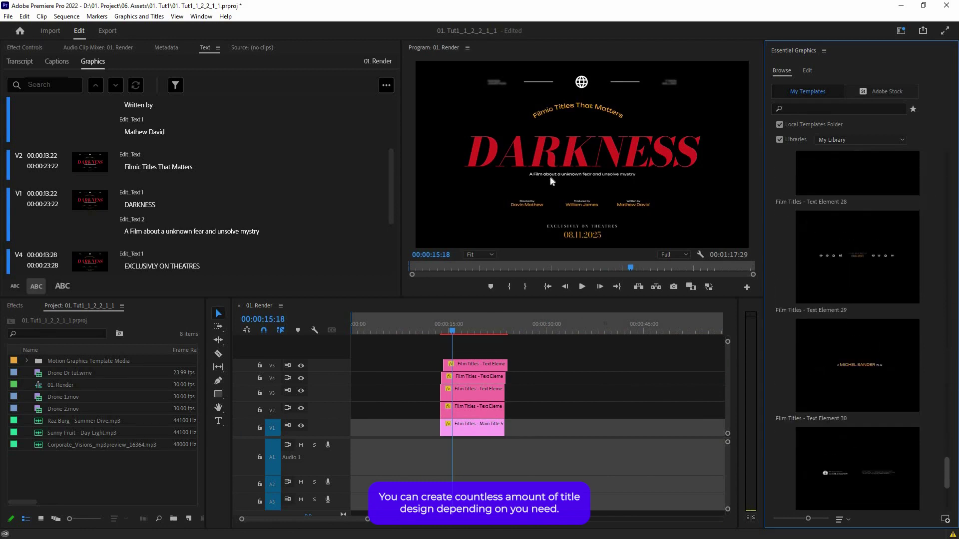
{"action": "left_click_drag", "start_coordinate": [946, 356], "coordinate": [946, 197]}
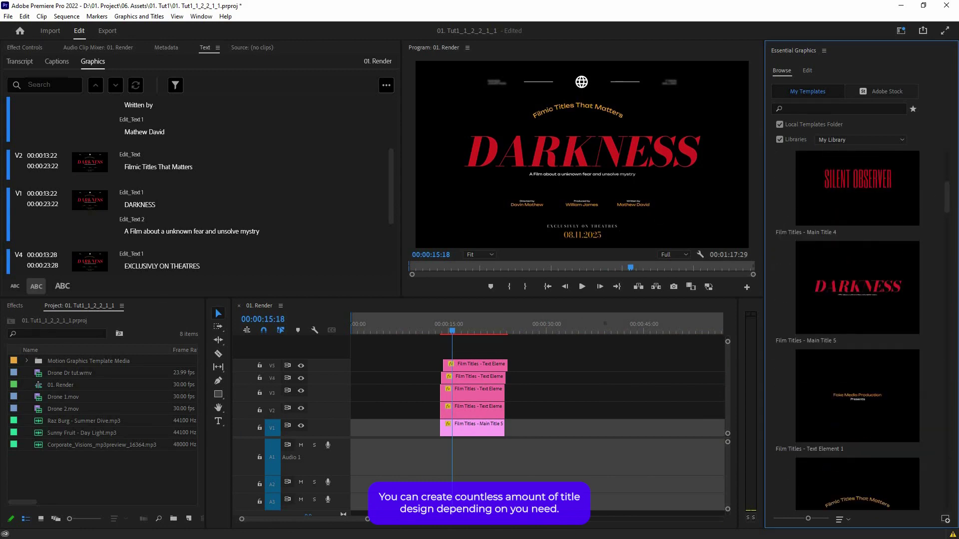